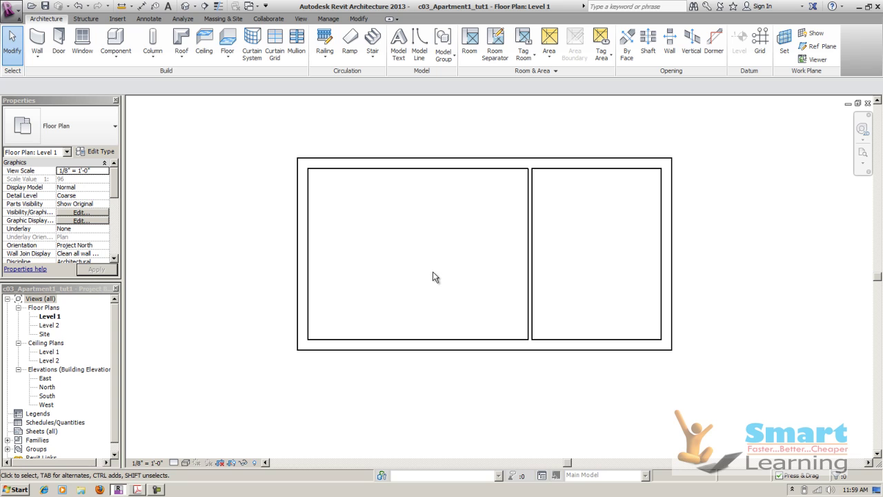
- Inspect the apartment walls in the default 3D view, then return to the Level 1 floor plan
left_click(302, 21)
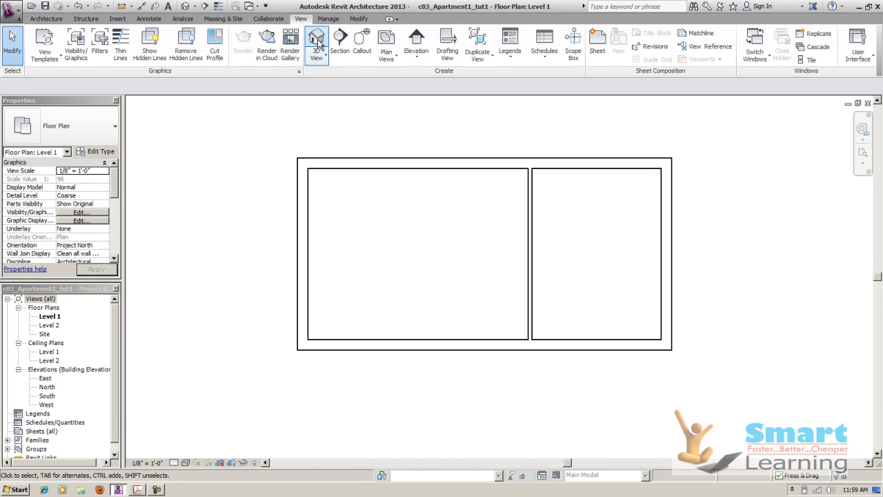
left_click(316, 41)
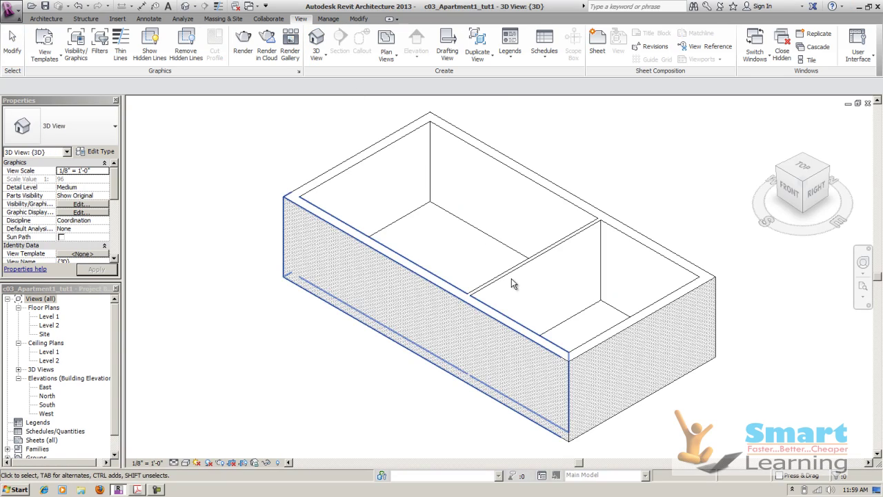
scroll(530, 269, "up", 3)
scroll(537, 269, "down", 2)
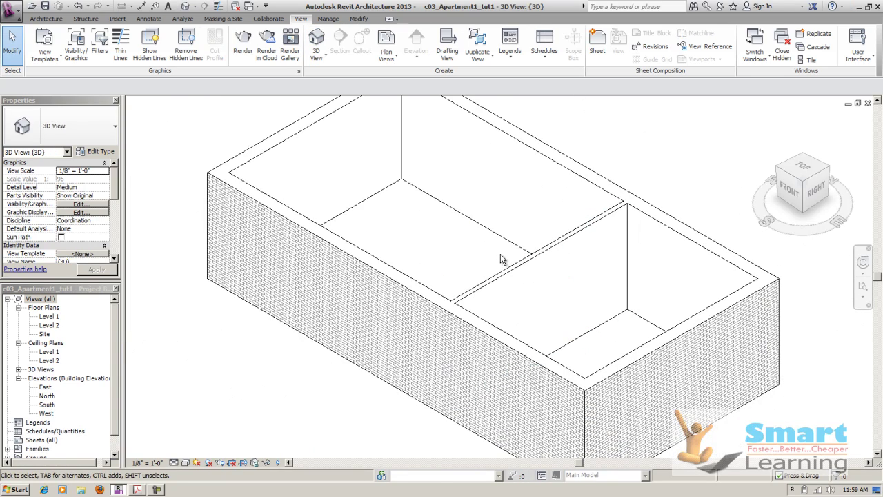
double_click(48, 317)
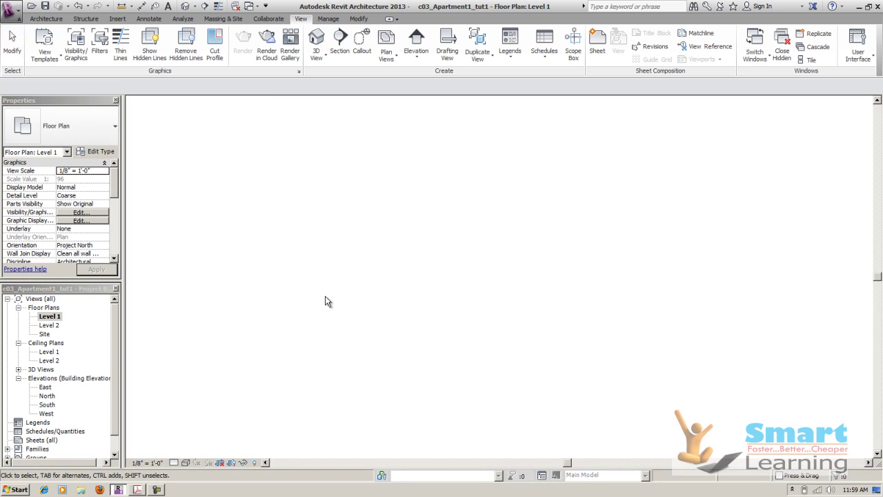
middle_click_drag(584, 278, 576, 296)
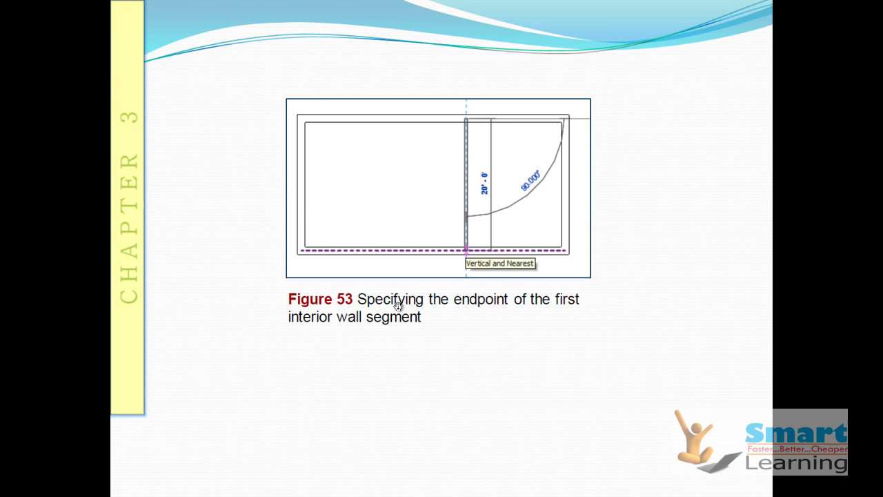
- Review the tutorial figures on starting and sketching the second interior wall, then return to Revit
left_click(401, 305)
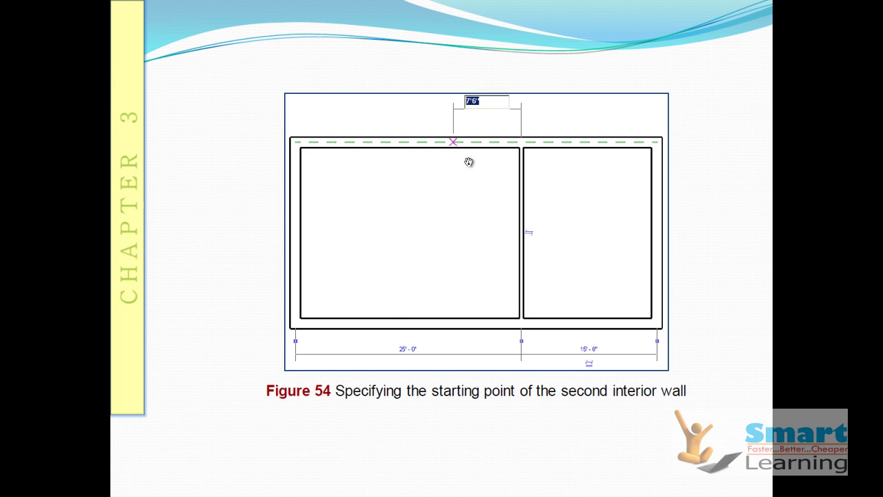
left_click(448, 279)
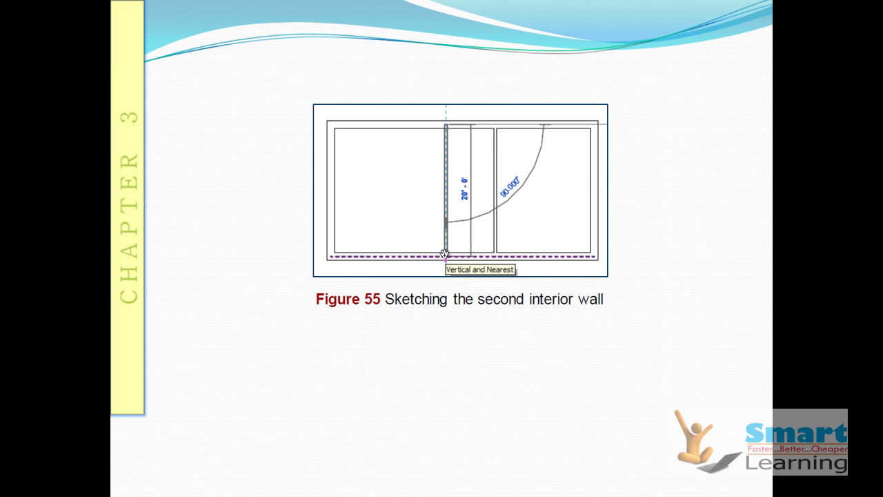
key("alt+Tab")
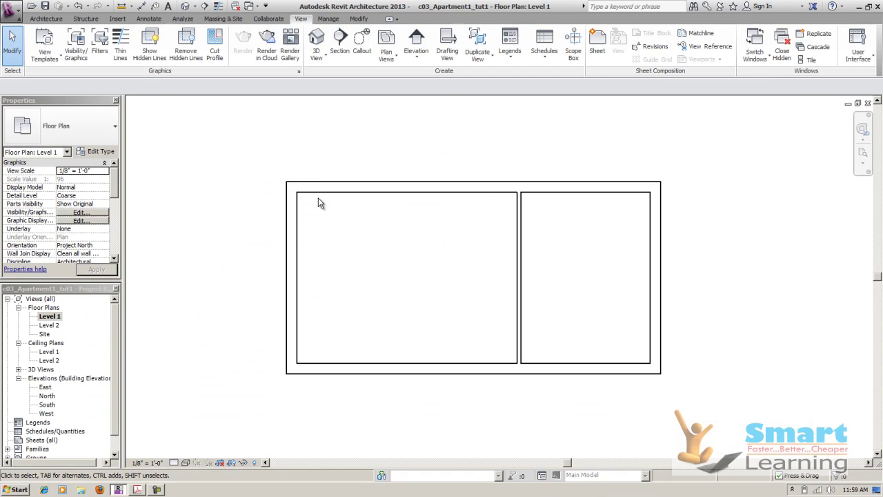
- Draw a vertical Interior - 5" Partition (2-hr) wall between the upper and lower exterior walls, 7' 6" to the left of the existing partition
left_click(46, 19)
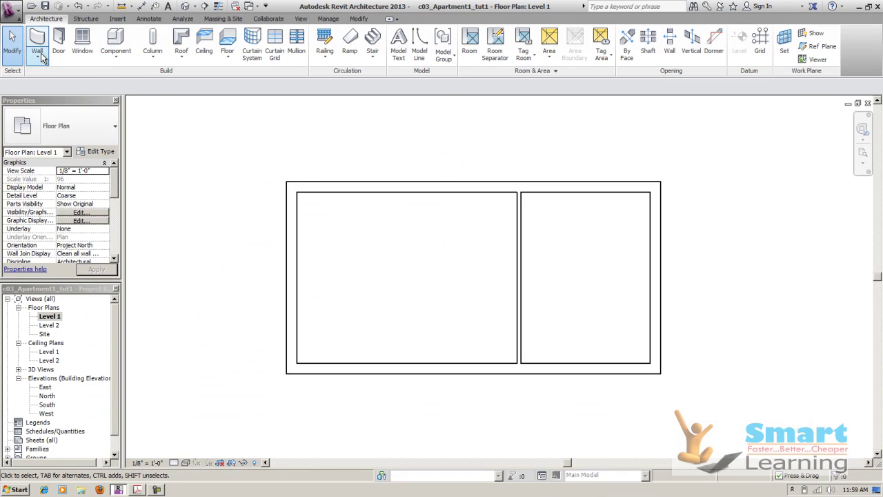
left_click(41, 52)
left_click(44, 76)
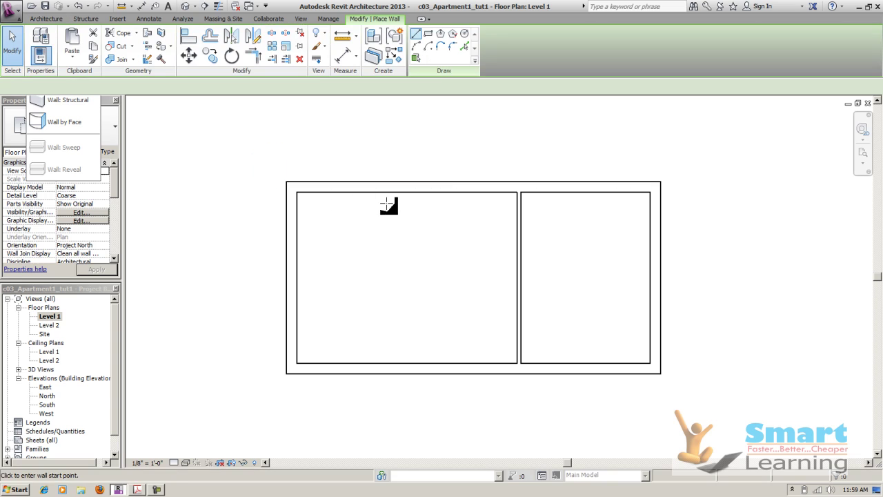
left_click(449, 187)
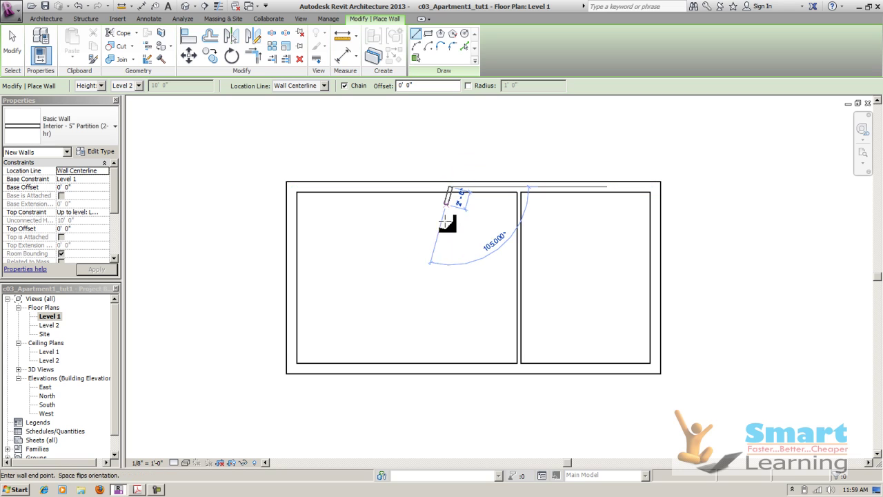
left_click(452, 363)
key("Escape")
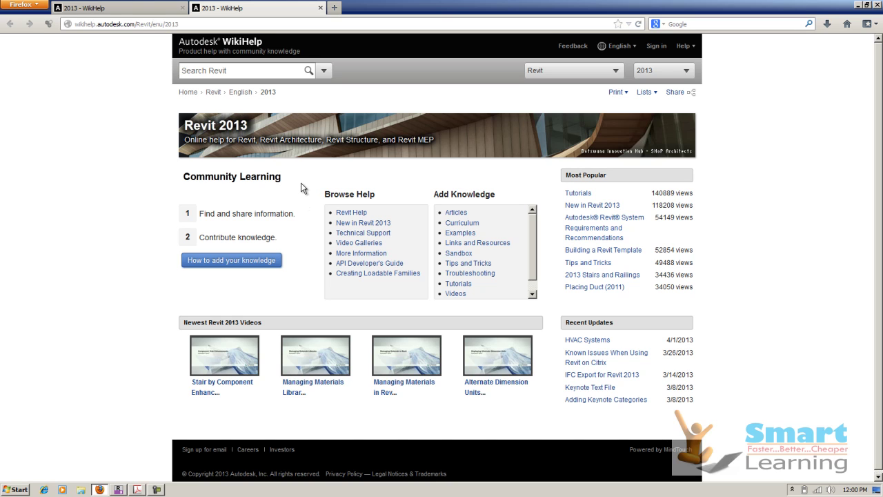
left_click(877, 5)
left_click(417, 263)
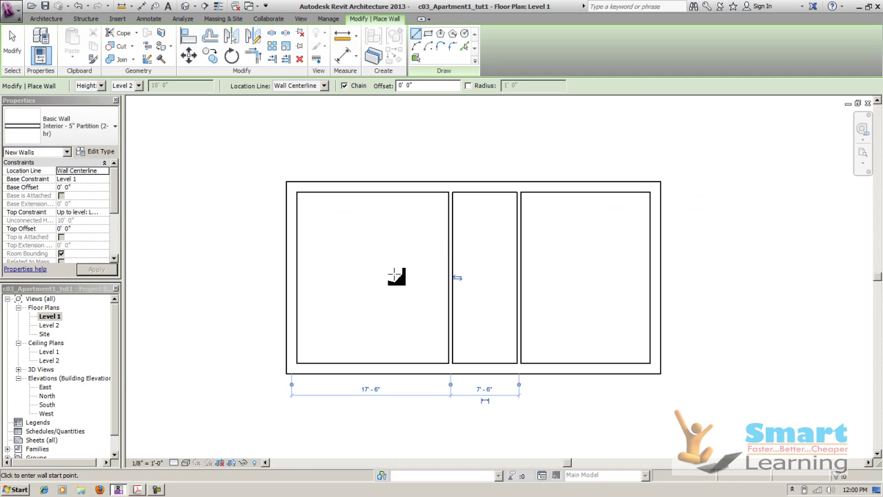
key("Escape")
key("Escape")
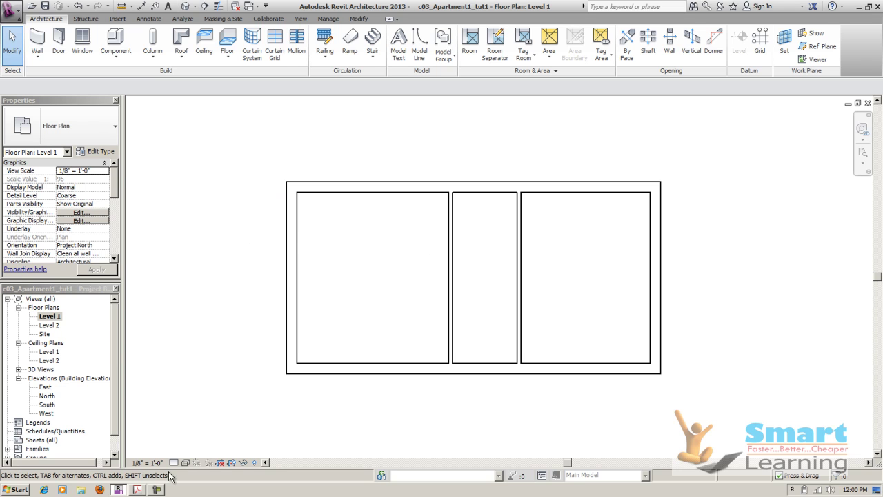
- Switch to the tutorial slides, examine the third interior wall figures and the Figure 50 layout, and return to Revit
left_click(139, 490)
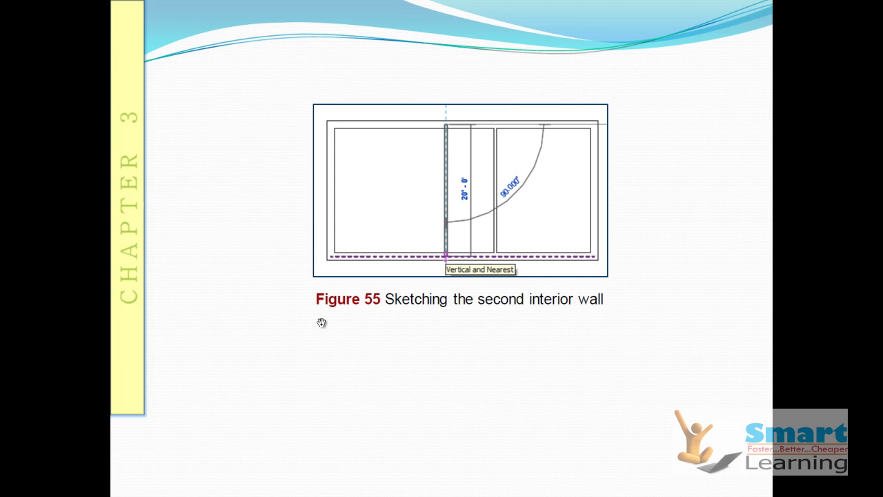
scroll(322, 322, "down", 2)
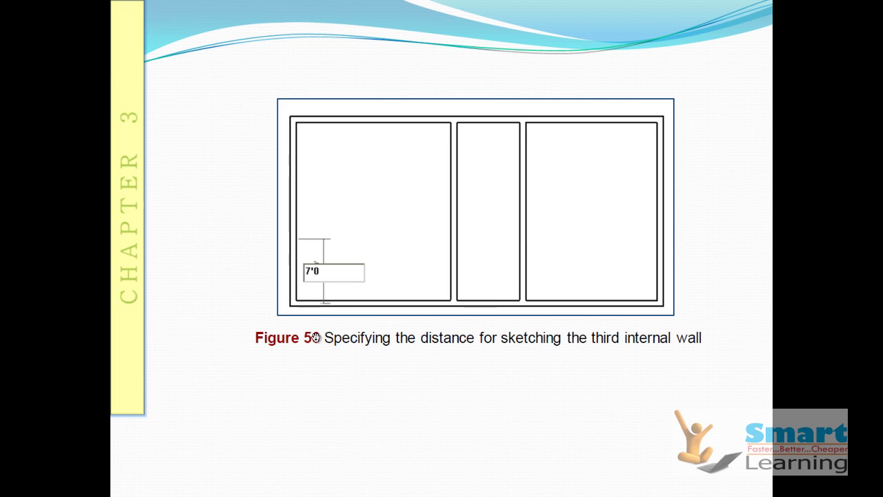
scroll(317, 271, "down", 2)
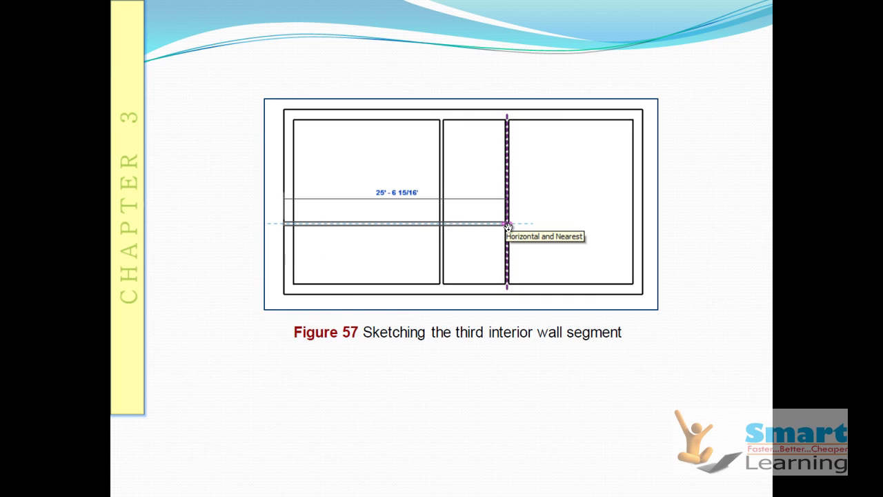
scroll(347, 256, "up", 2)
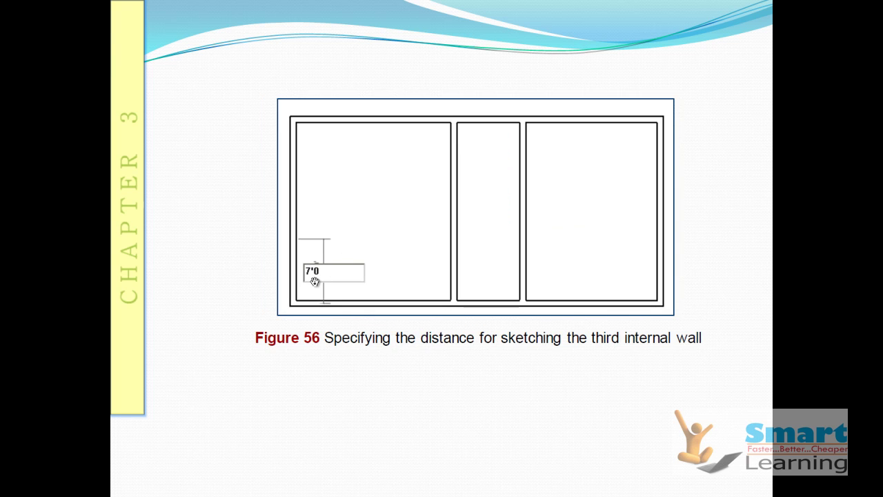
scroll(314, 280, "up", 8)
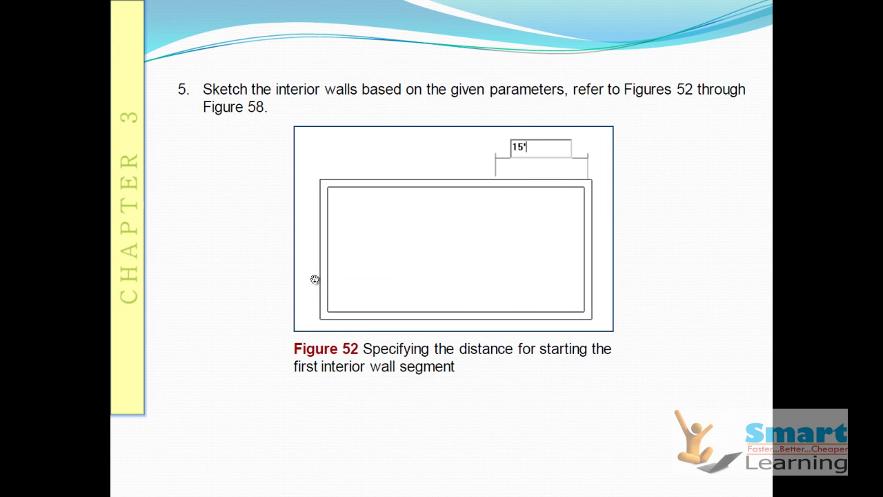
scroll(315, 279, "up", 6)
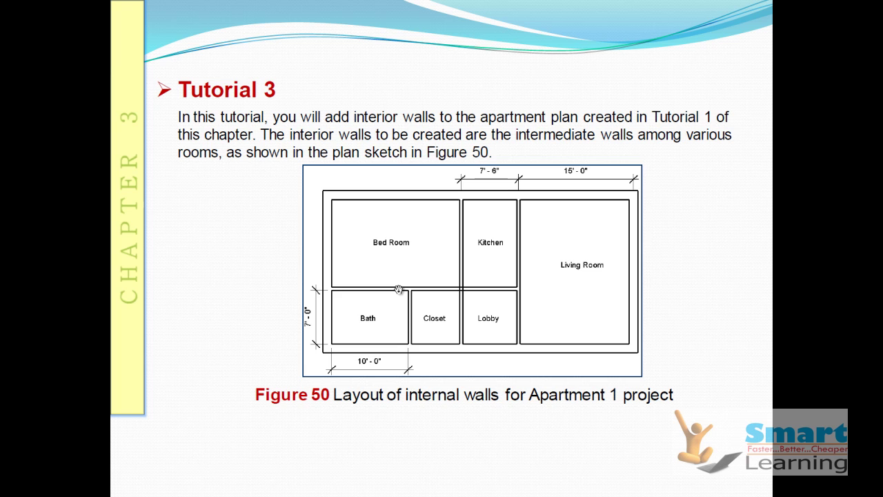
key("alt+Tab")
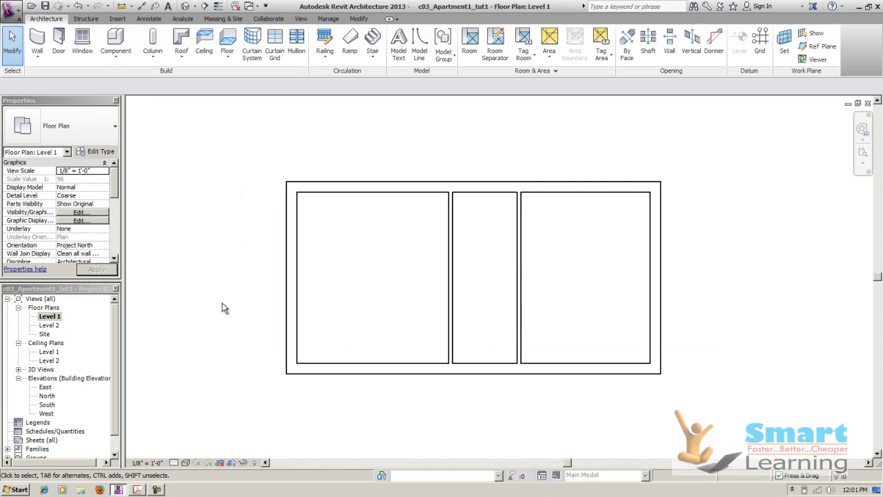
- Draw a horizontal 5" partition wall 7' 0" above the lower exterior wall, from the left exterior wall to the living room partition
left_click(38, 59)
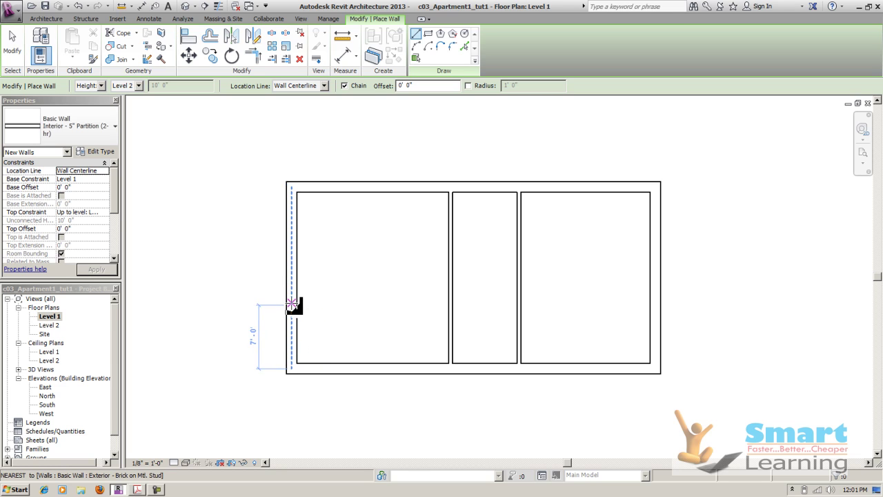
left_click(293, 305)
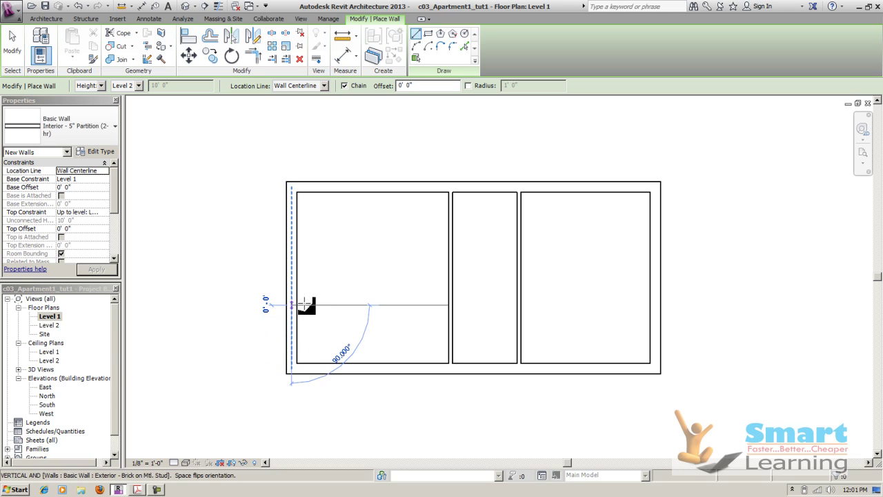
left_click(517, 305)
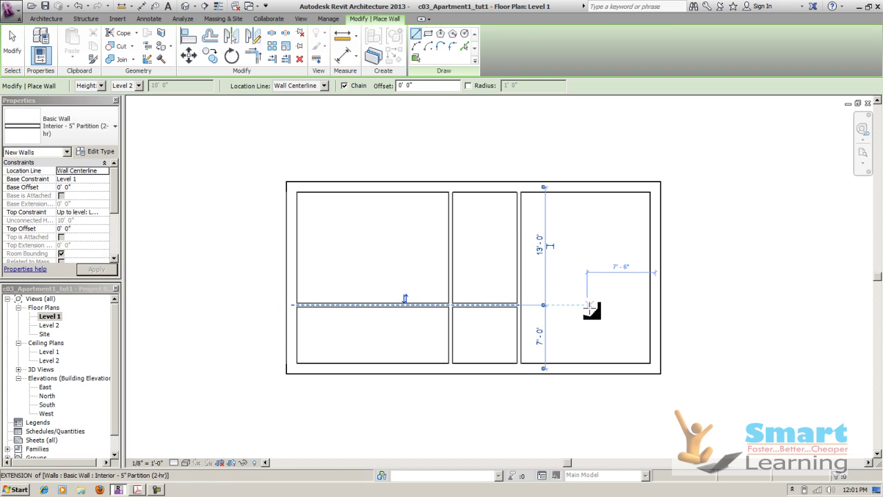
key("Escape")
key("Escape")
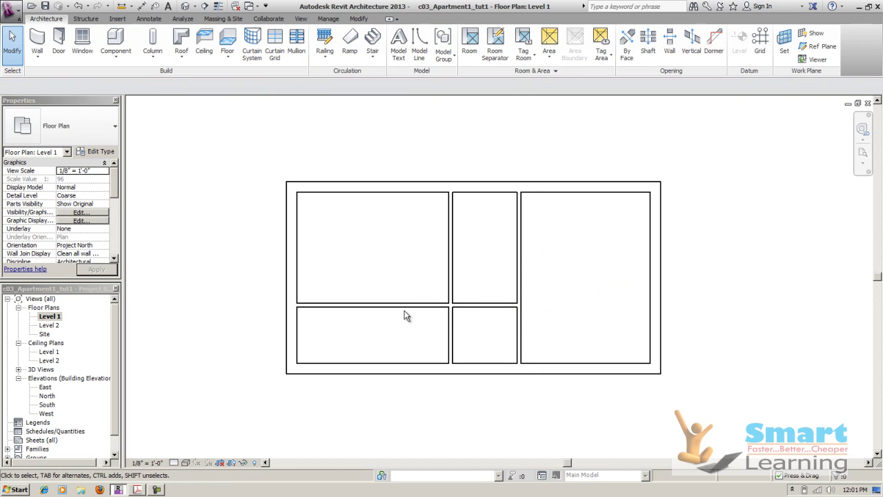
left_click(322, 312)
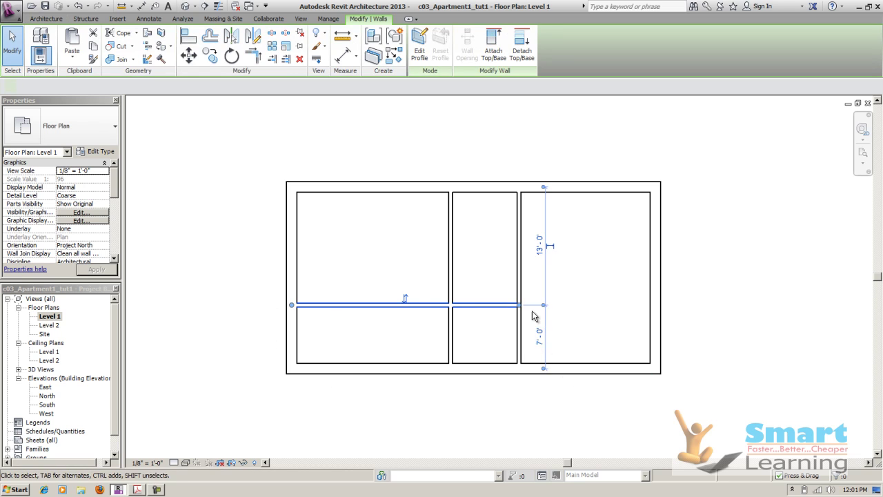
left_click(741, 301)
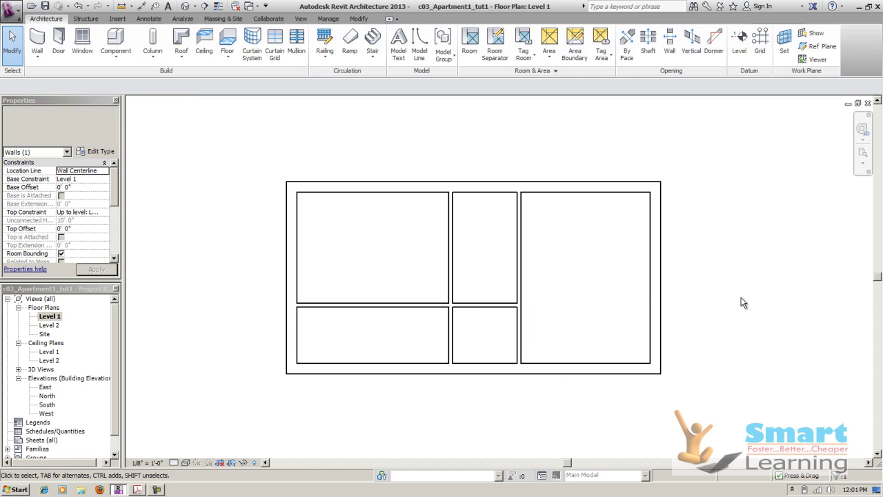
- Switch to the tutorial slides, examine the bath wall, wall location editing and overall layout figures, and return to Revit
left_click(137, 489)
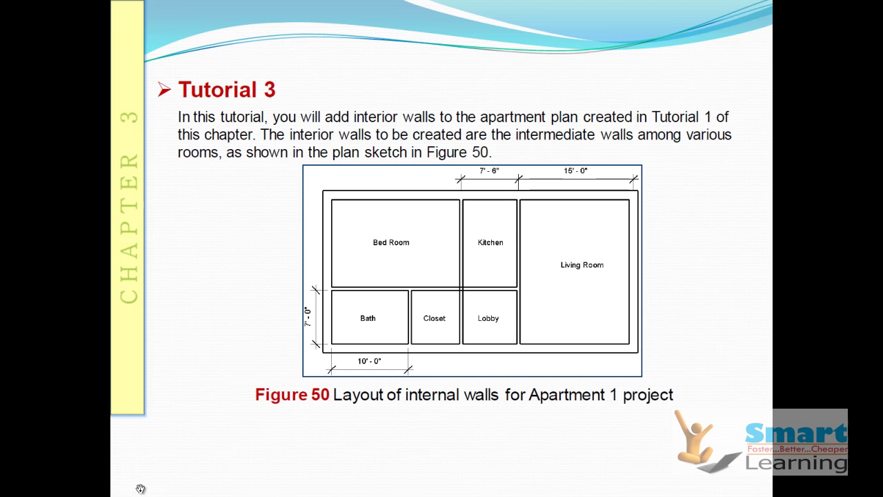
left_click(361, 337)
left_click(361, 336)
left_click(361, 337)
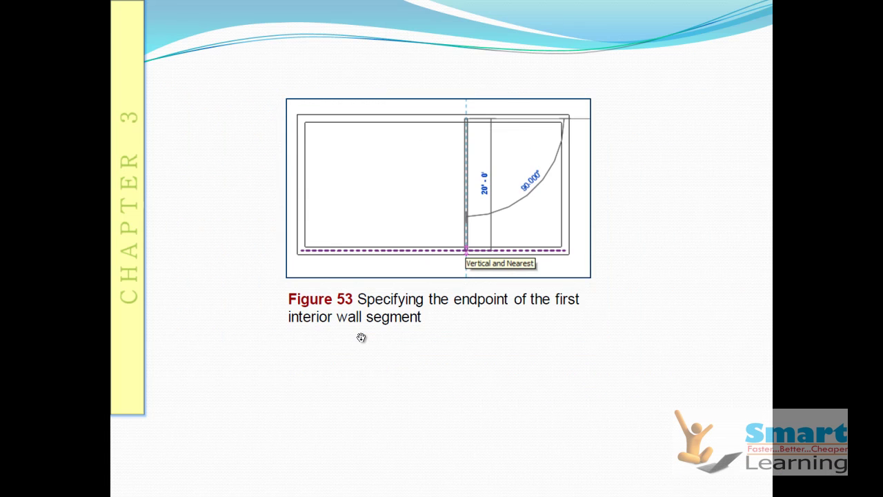
left_click(361, 336)
left_click(361, 337)
left_click(361, 337)
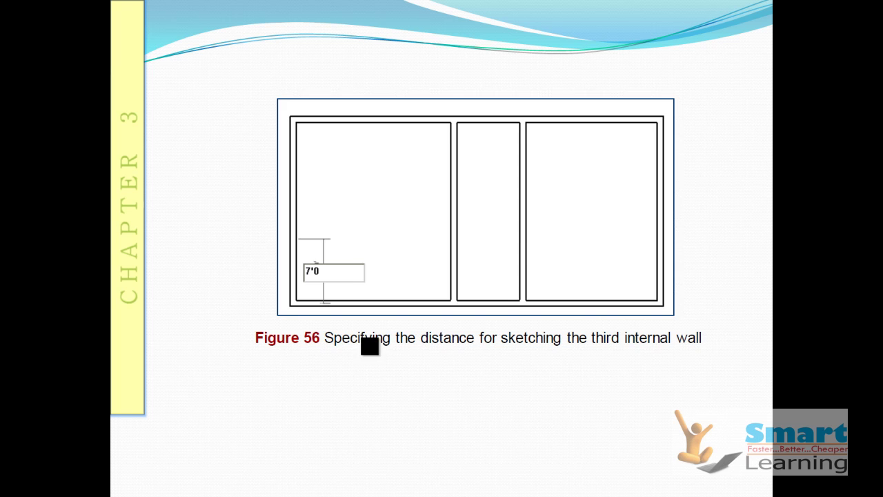
left_click(360, 336)
left_click(369, 347)
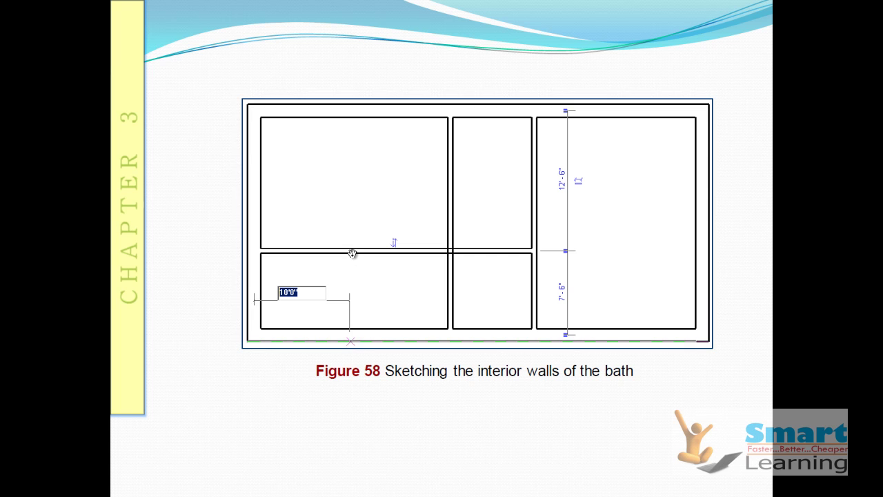
left_click(364, 291)
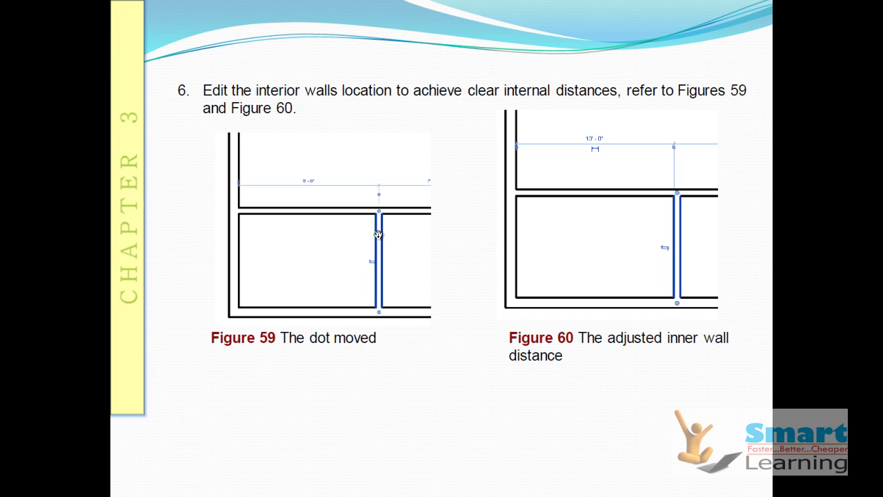
scroll(374, 300, "up", 5)
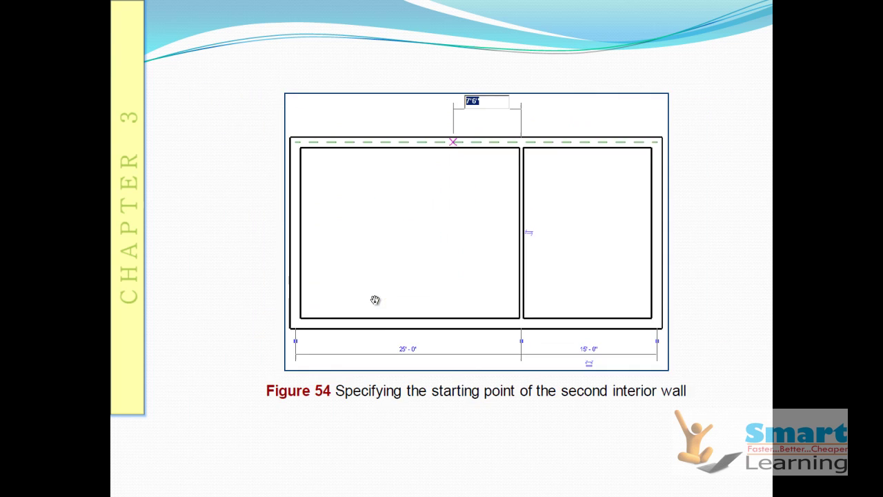
scroll(375, 301, "up", 2)
scroll(374, 300, "up", 2)
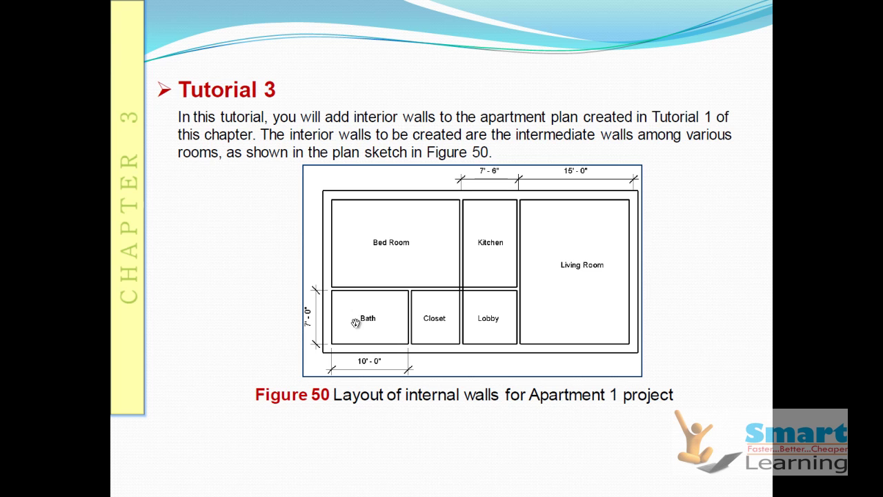
key("alt+Tab")
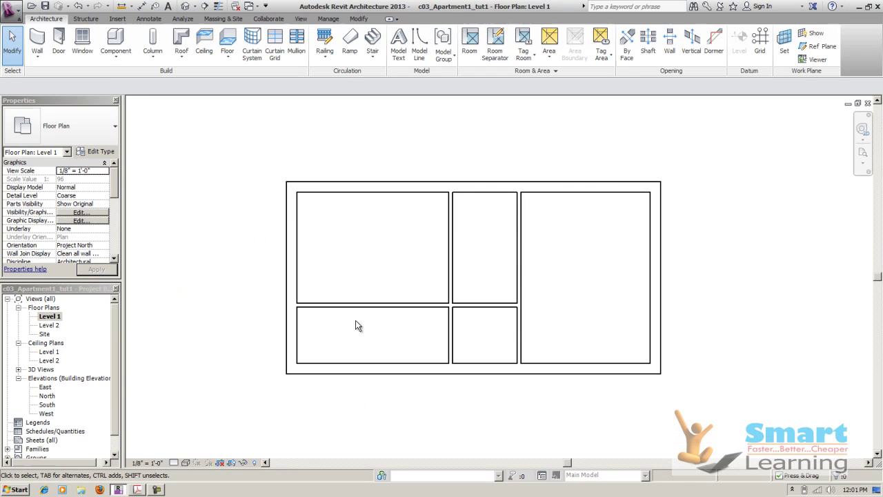
- Draw a vertical Interior - 5" Partition (2-hr) wall from the lower exterior wall to the horizontal partition, about 8' 6" from the left exterior wall
left_click(39, 51)
left_click(48, 77)
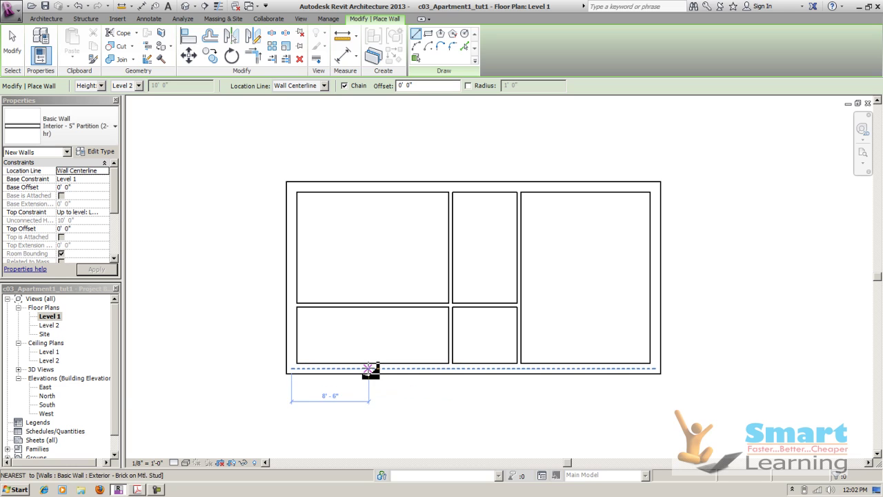
left_click(369, 369)
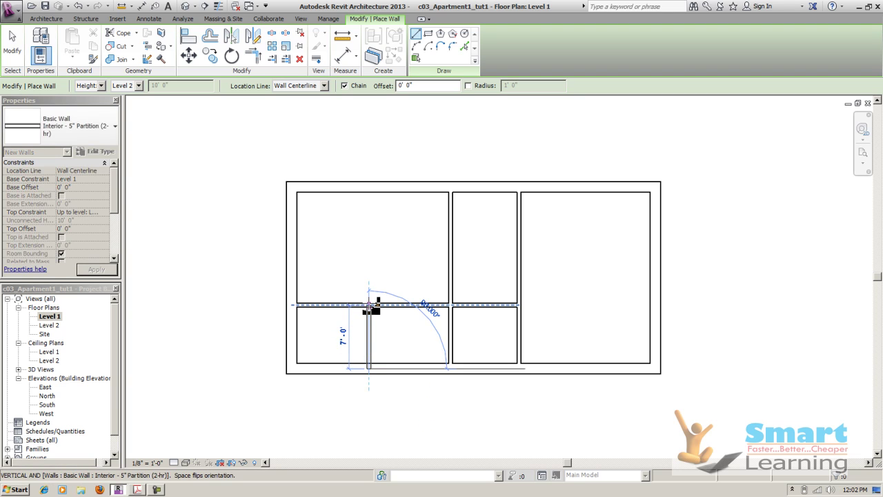
scroll(371, 306, "up", 3)
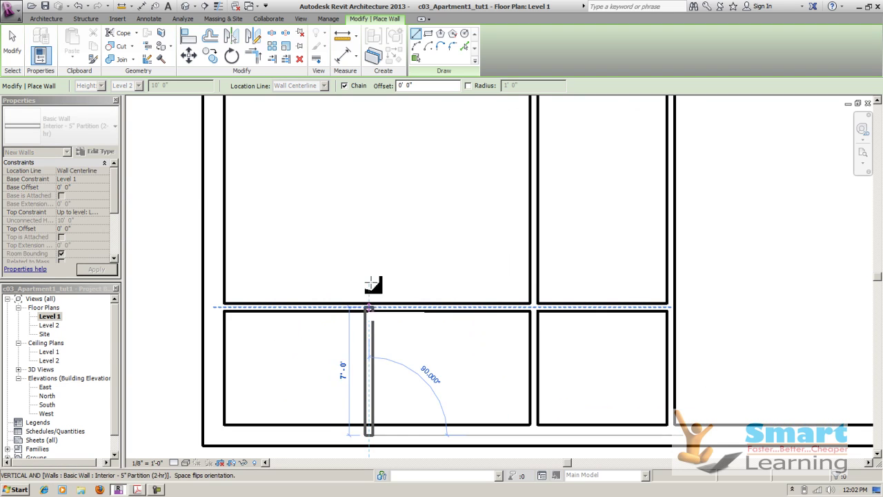
left_click(371, 284)
key("Escape")
key("Escape")
scroll(376, 266, "down", 1)
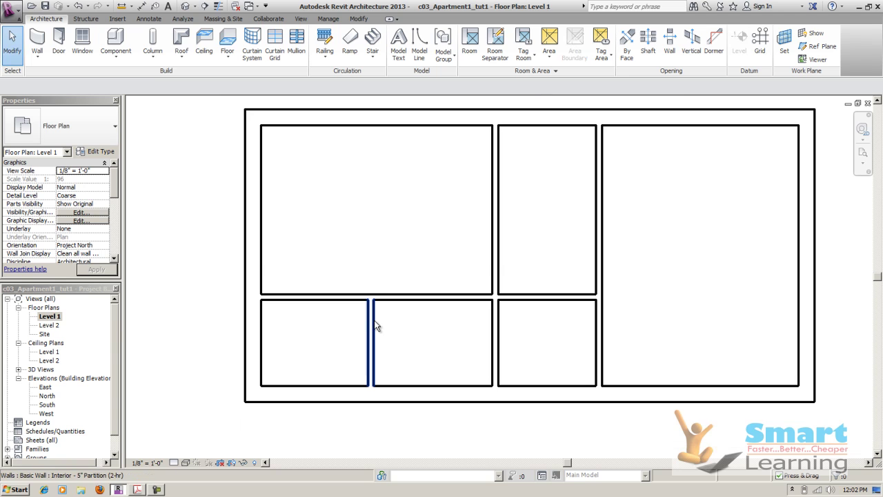
- Set the short vertical partition's distance from the left exterior wall to 10'
left_click(381, 329)
left_click(311, 266)
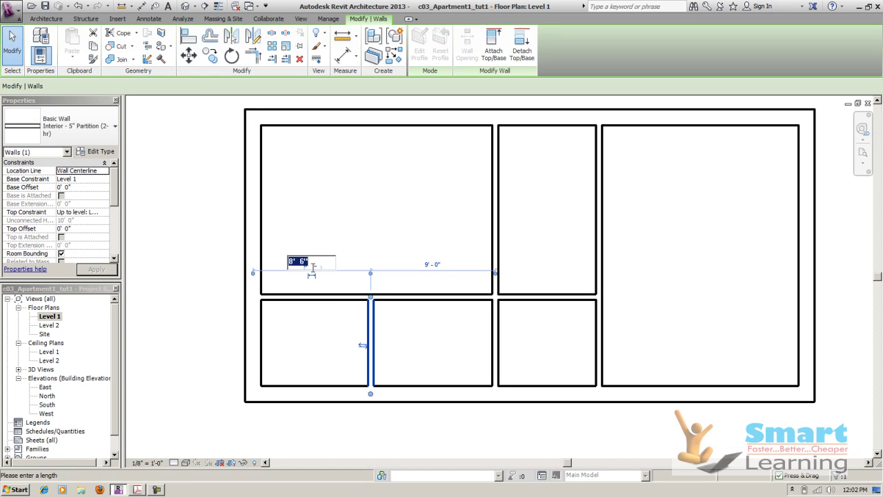
type("10")
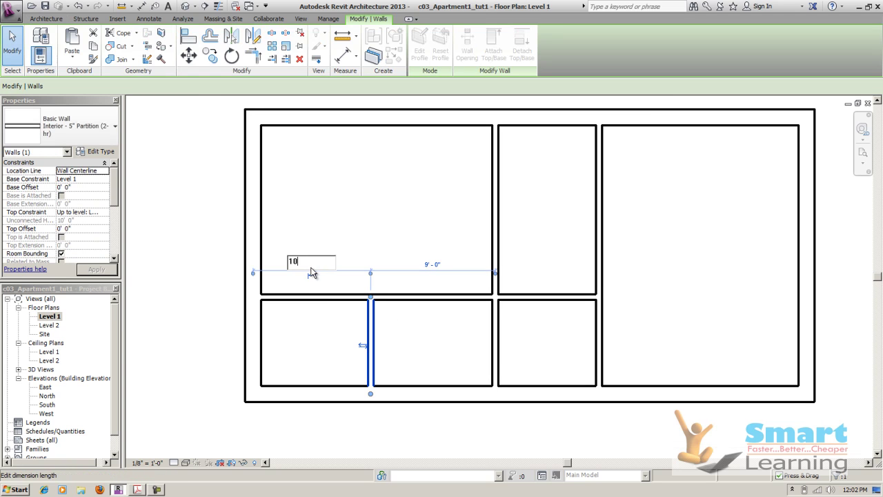
key("Return")
key("Escape")
scroll(369, 231, "down", 2)
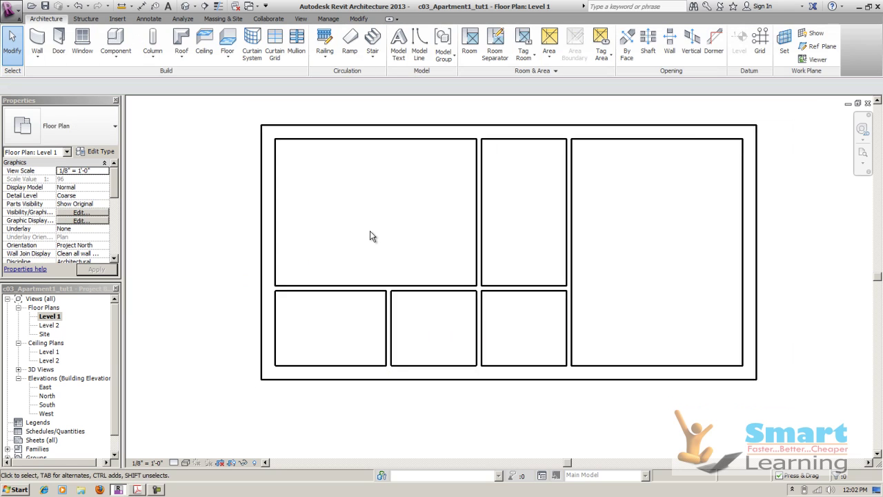
scroll(566, 271, "up", 2)
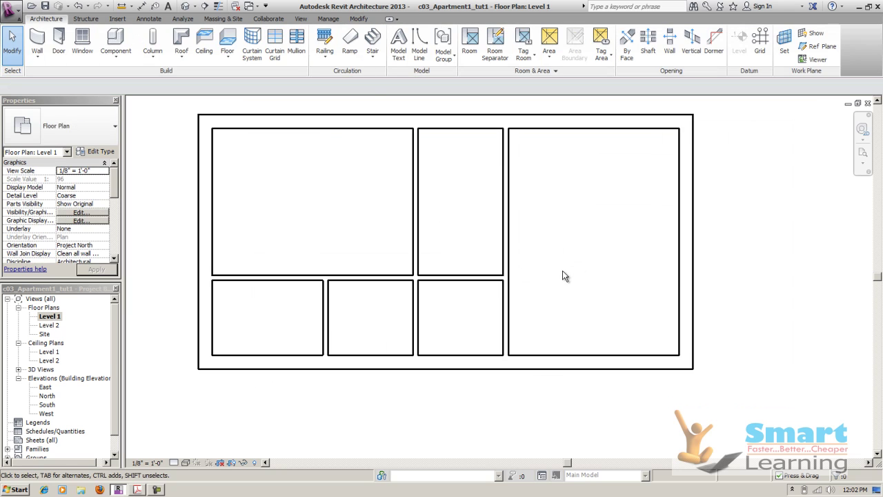
scroll(582, 293, "down", 2)
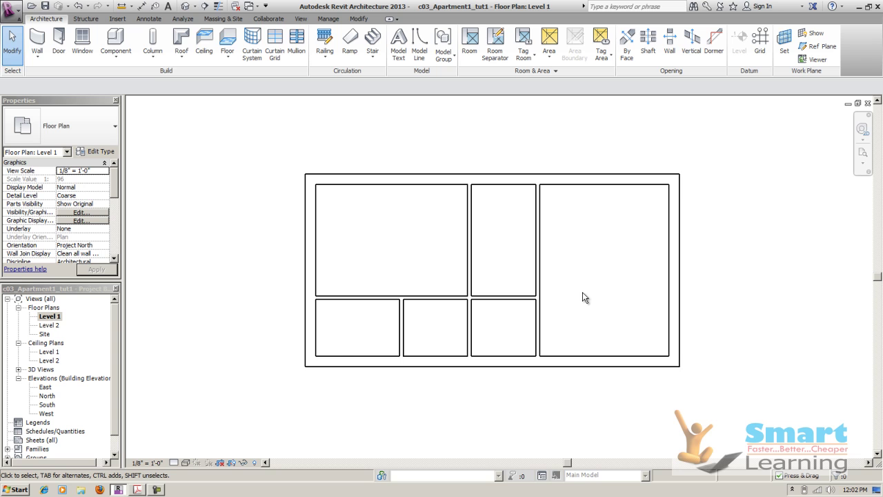
scroll(583, 292, "down", 1)
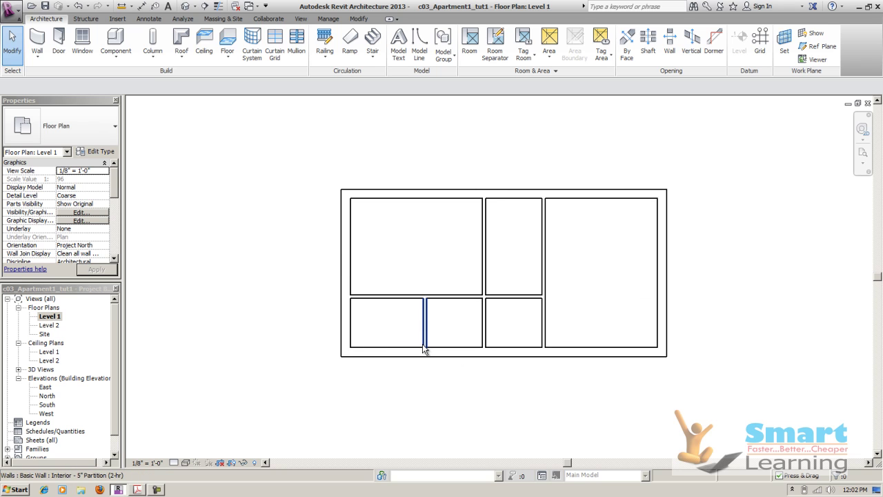
- Switch to the tutorial slides, examine the bath wall, final layout and 3D view figures and the Tutorial 4 sketch plan, and return to Revit
left_click(140, 490)
scroll(348, 338, "down", 5)
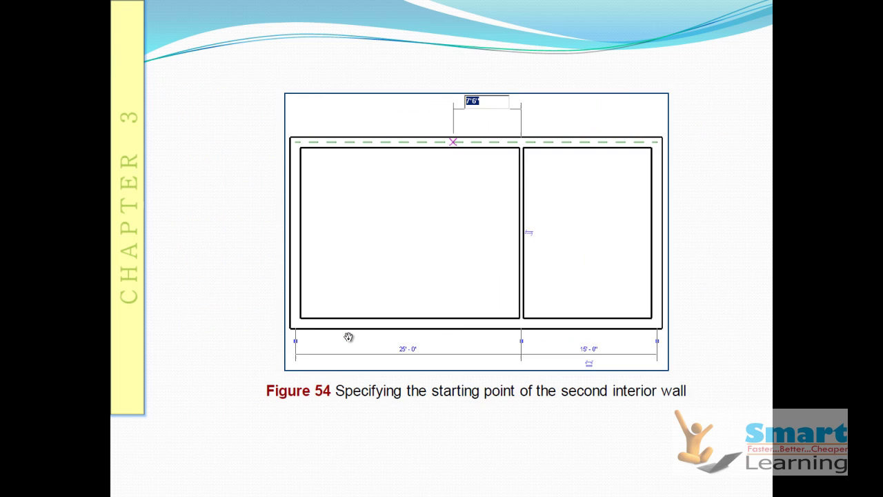
scroll(349, 337, "down", 4)
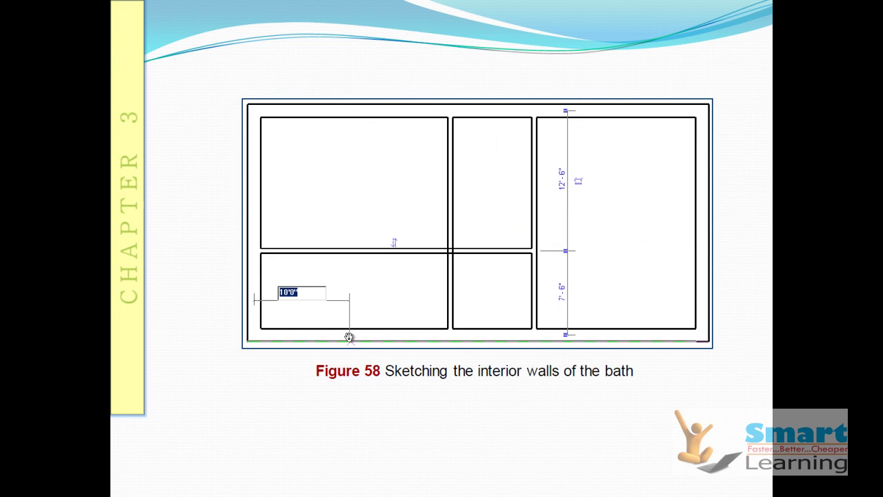
scroll(349, 337, "down", 1)
left_click(357, 345)
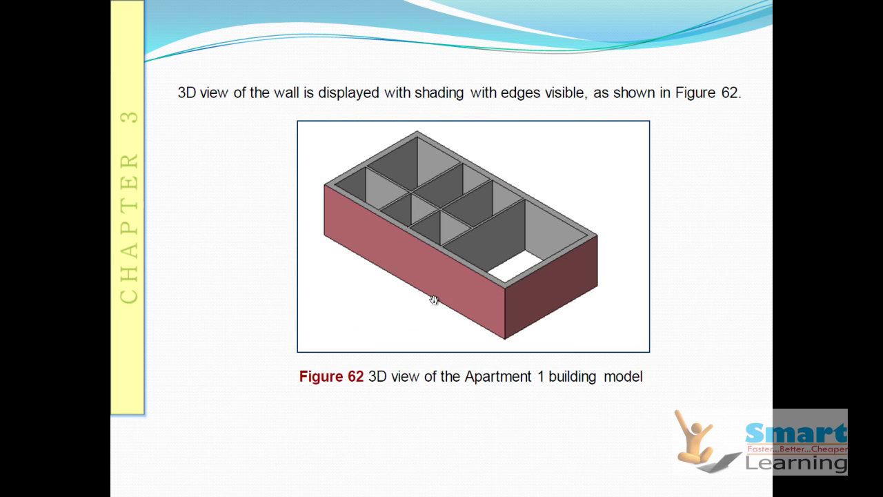
key("Left")
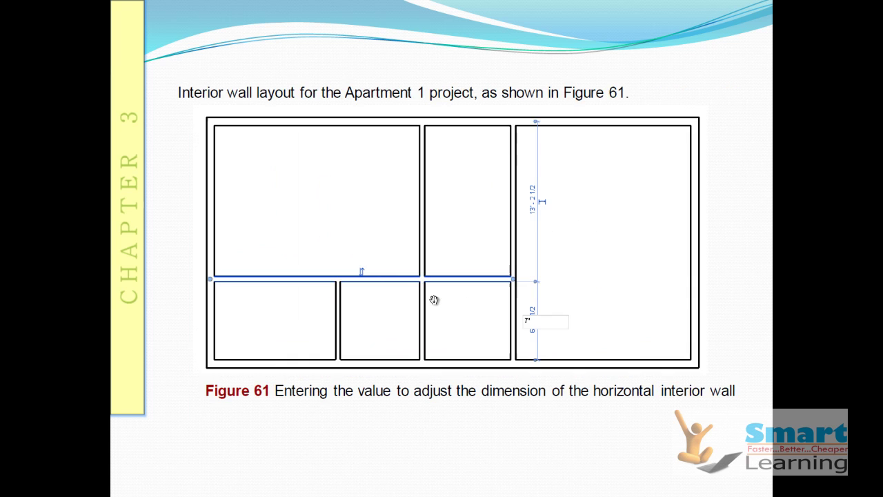
key("Right")
key("Right")
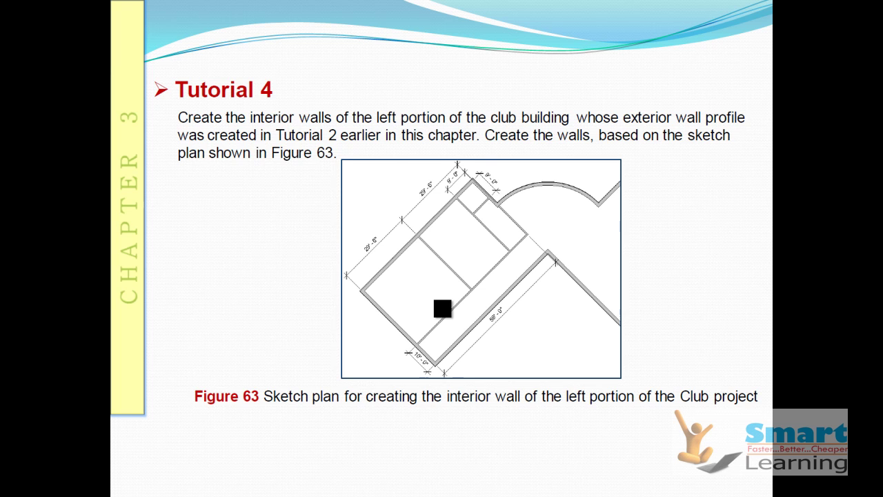
key("alt+Tab")
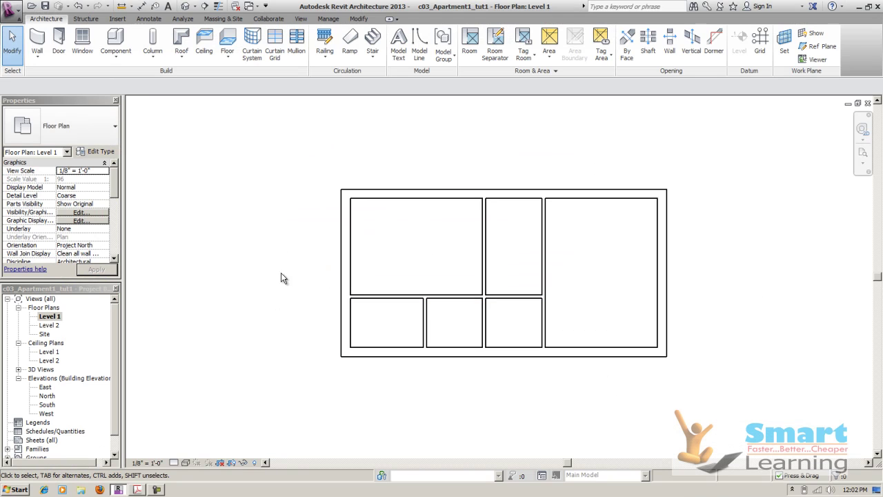
- Open the default 3D view of the apartment and display it in the Realistic visual style, turned to show the front and left walls
left_click(300, 19)
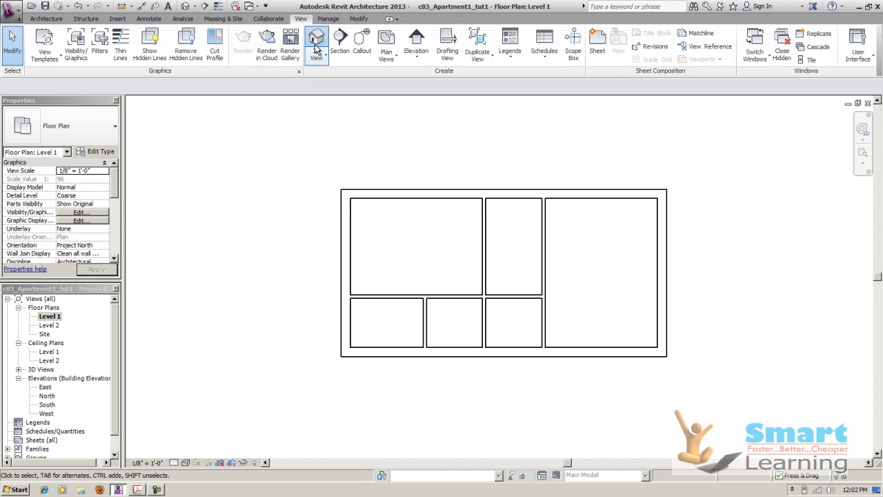
left_click(316, 43)
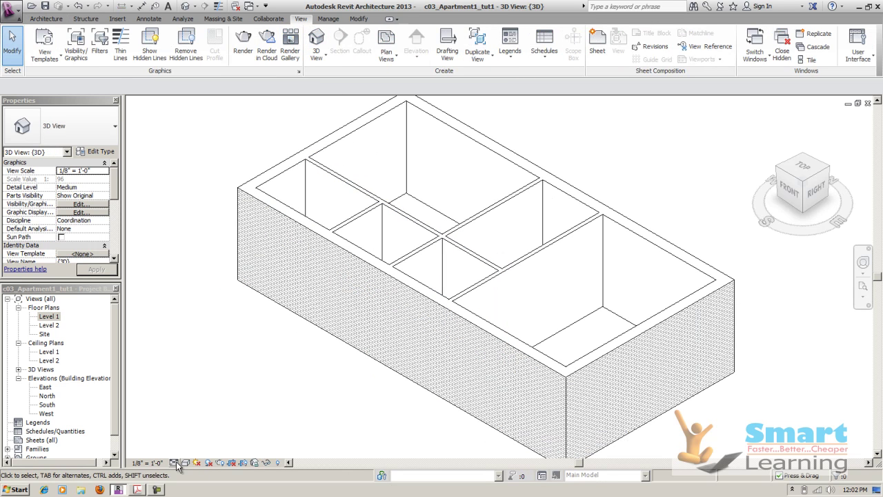
left_click(185, 463)
left_click(202, 444)
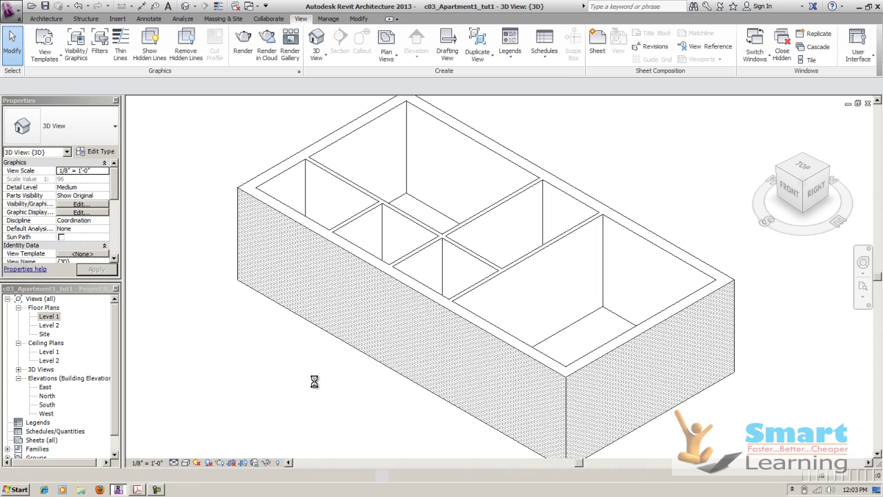
scroll(490, 325, "up", 3)
scroll(493, 324, "down", 3)
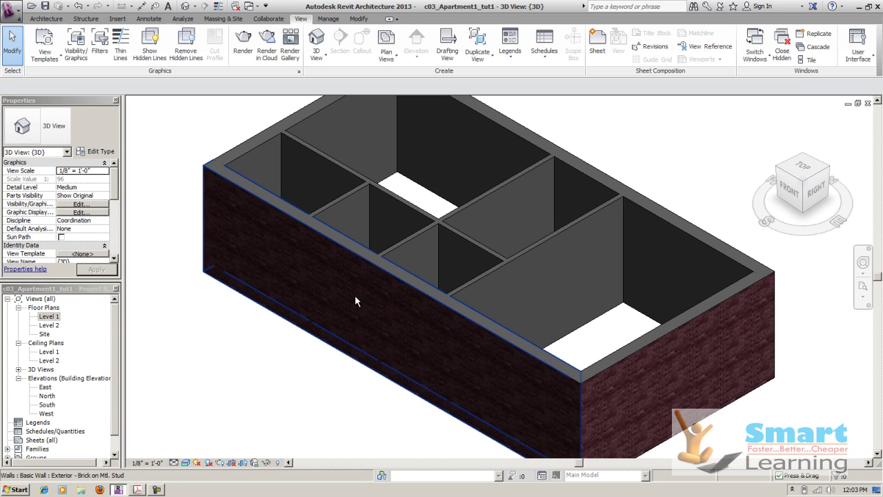
middle_click_drag(345, 292, 586, 393, "shift")
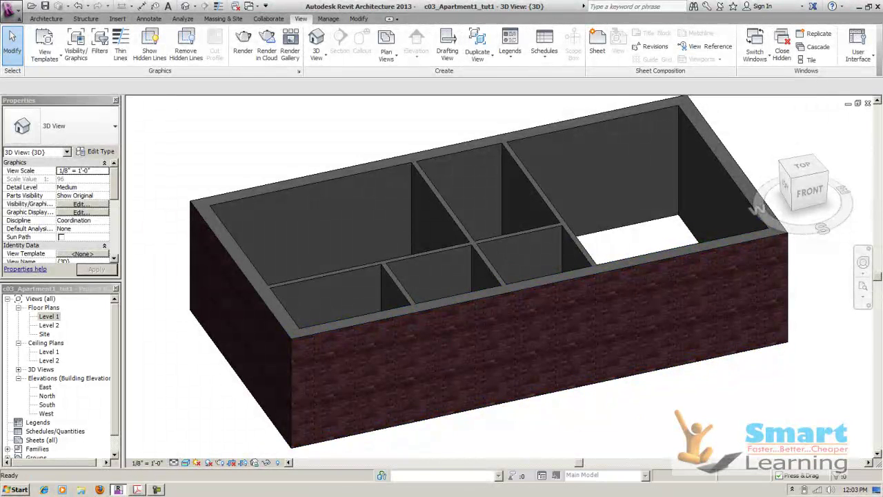
scroll(265, 163, "down", 2)
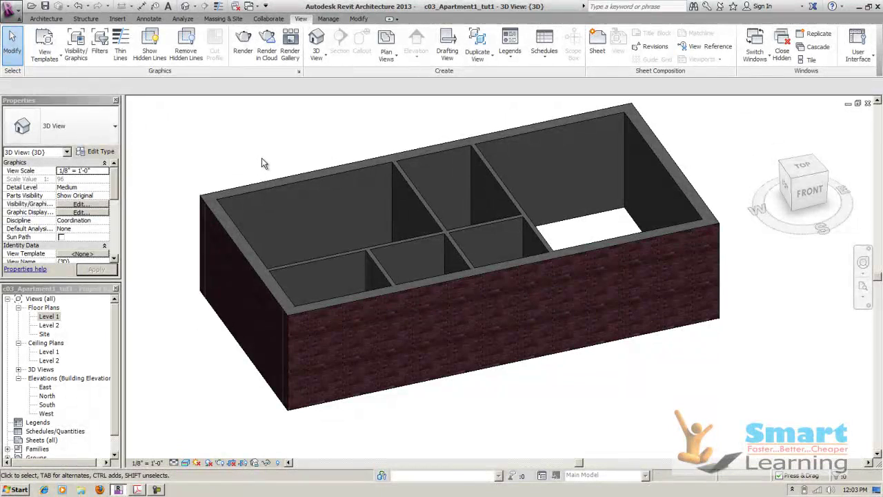
- Close the c03_Apartment1_tut1 project without saving the changes
left_click(12, 9)
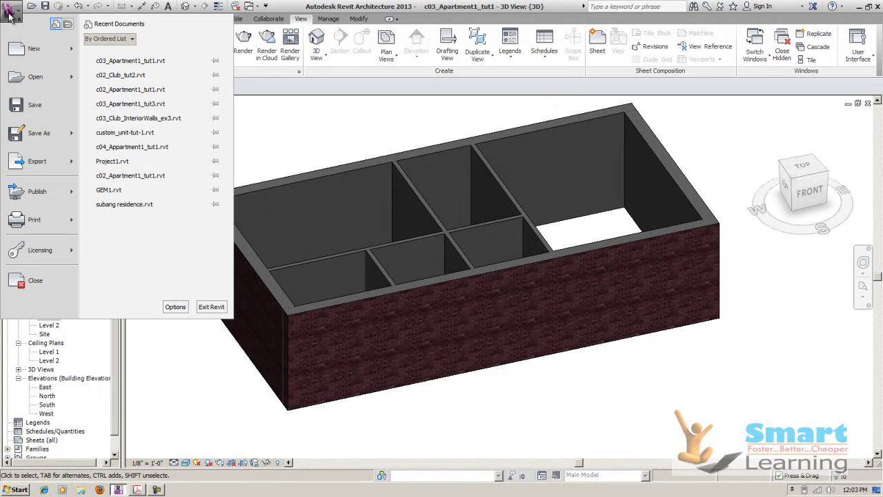
left_click(28, 279)
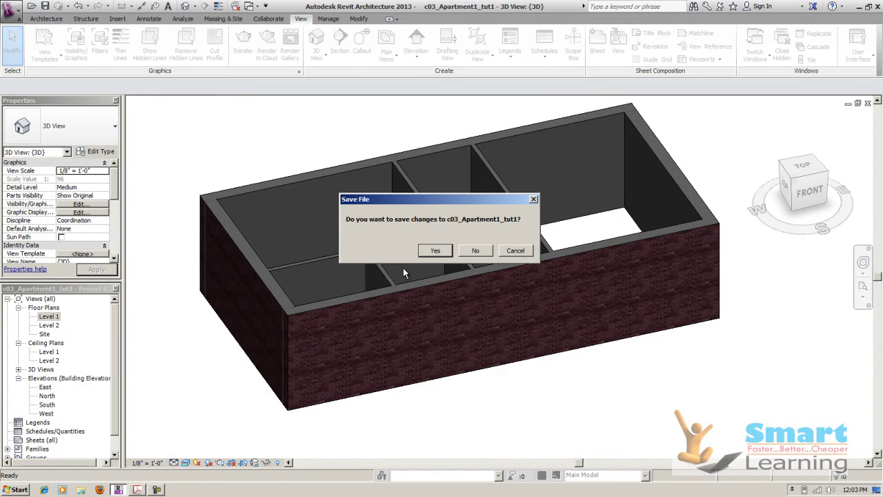
left_click(473, 251)
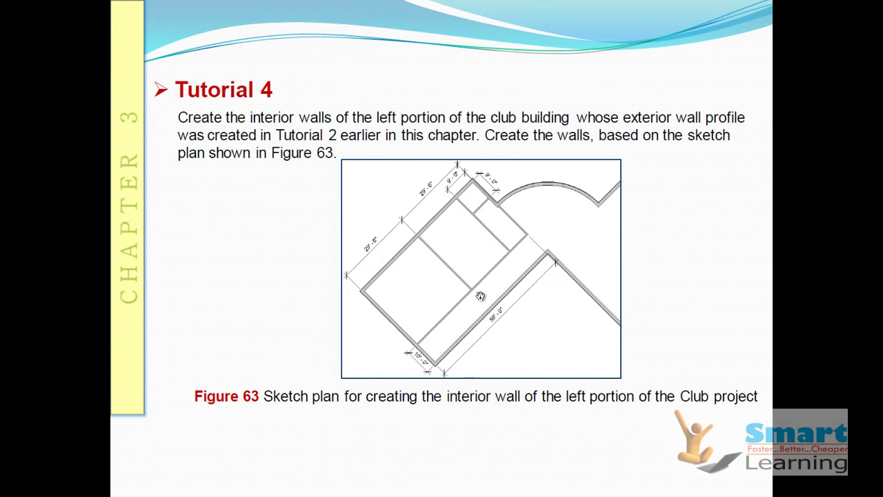
- Read the Tutorial 4 parameters in the slides, return to Revit and open the c03_Club_tut2 project
left_click(401, 250)
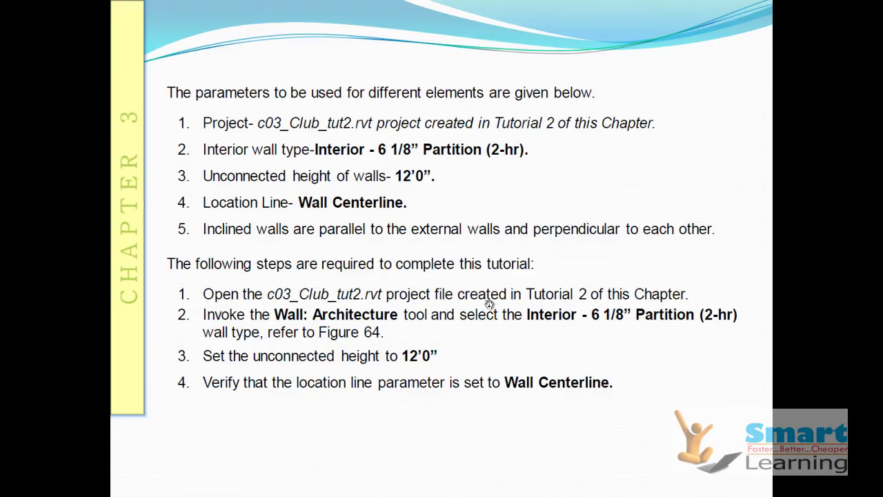
key("alt+Tab")
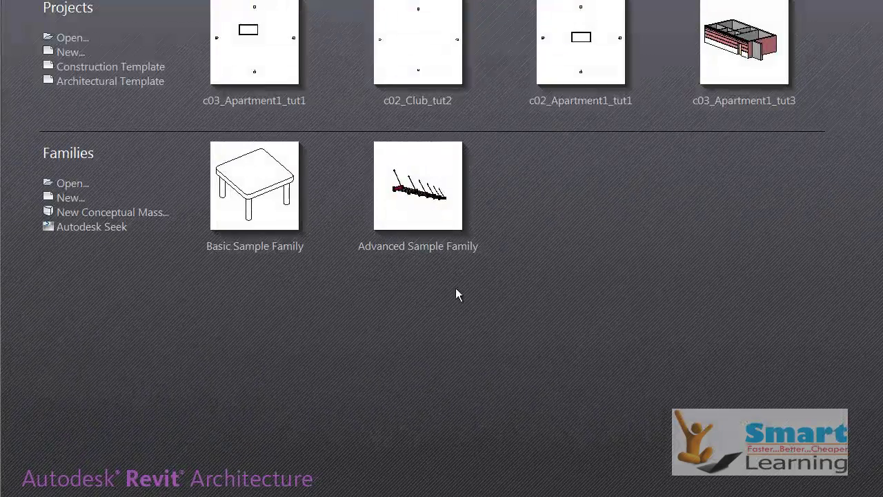
left_click(63, 40)
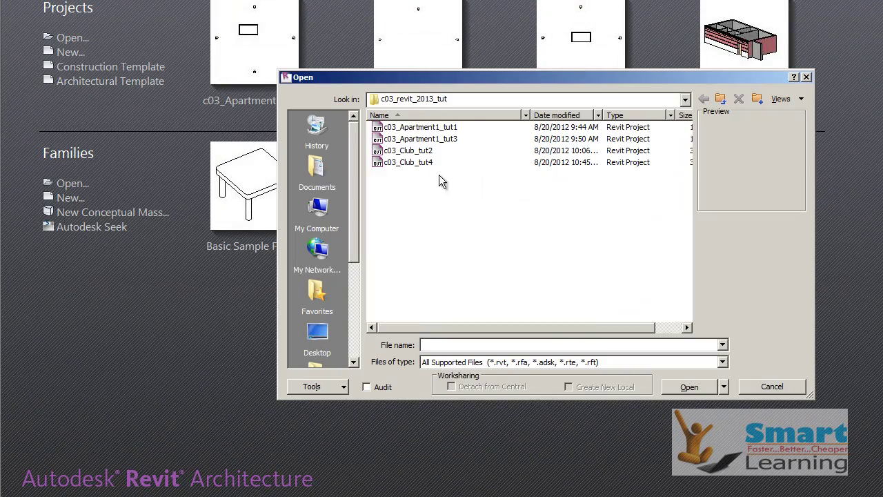
left_click(402, 163)
left_click(401, 153)
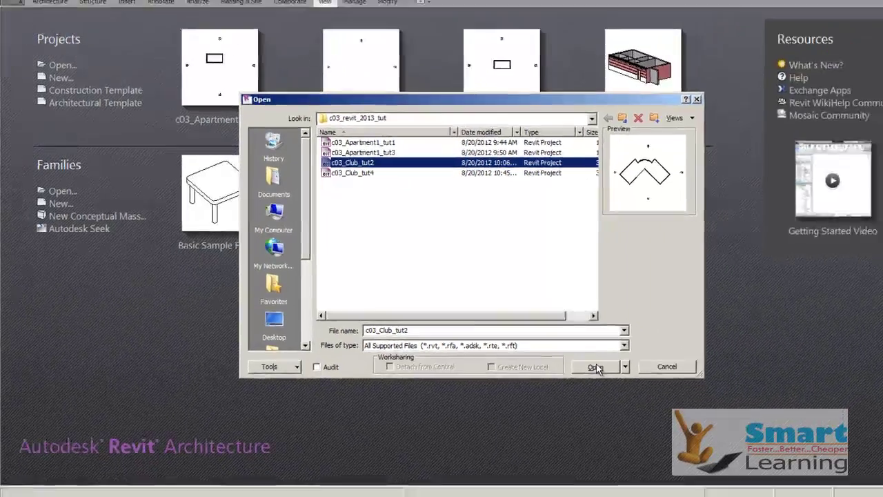
left_click(691, 387)
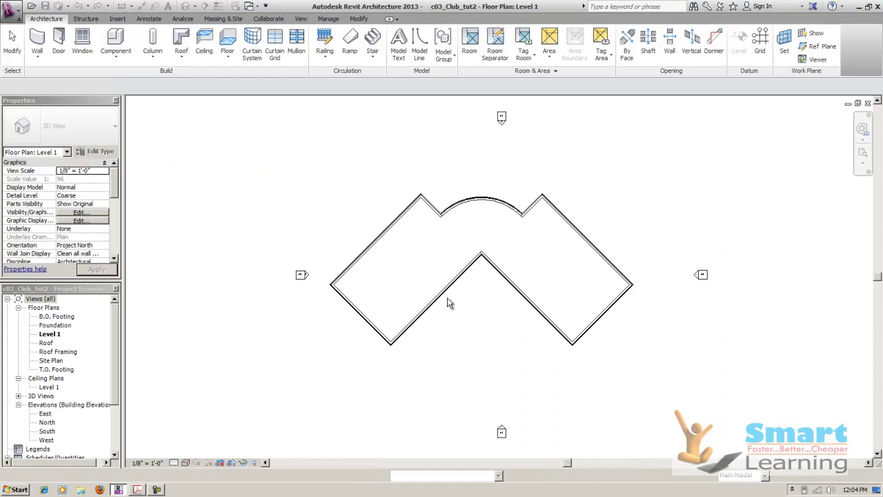
scroll(498, 241, "up", 3)
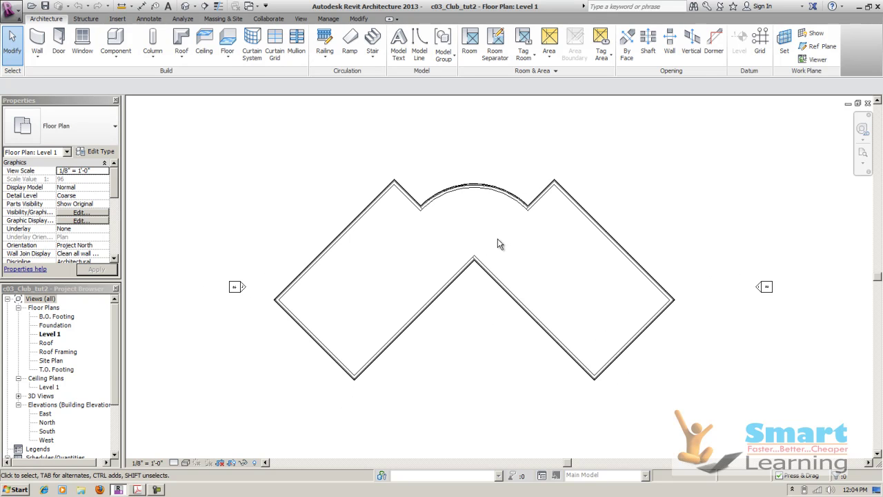
- Inspect the club's exterior walls in the default 3D view and return to the Level 1 floor plan
left_click(316, 42)
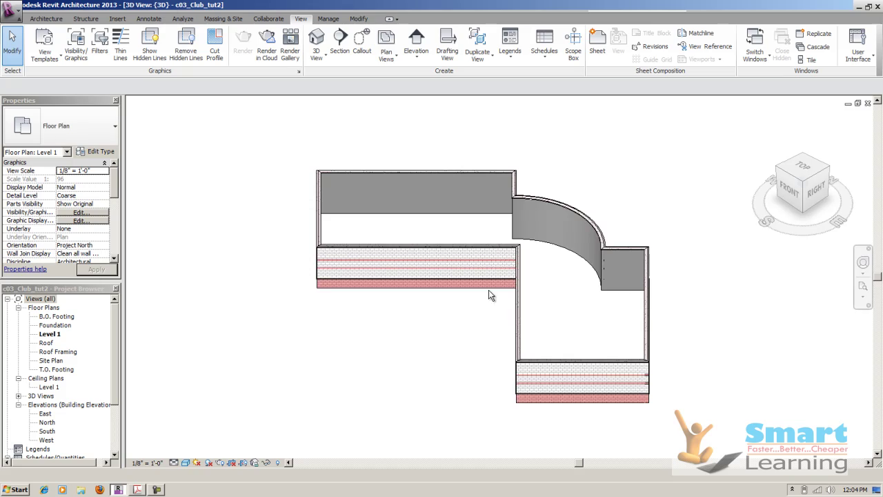
middle_click_drag(537, 321, 609, 304, "shift")
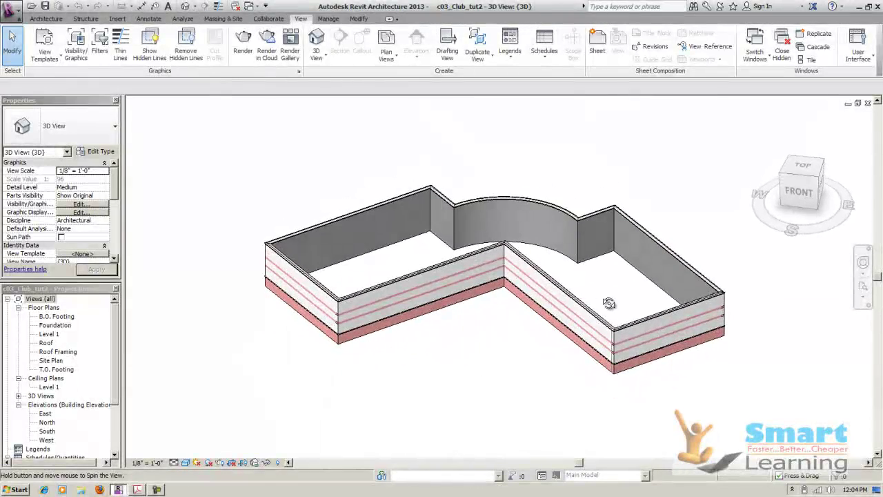
left_click(55, 316)
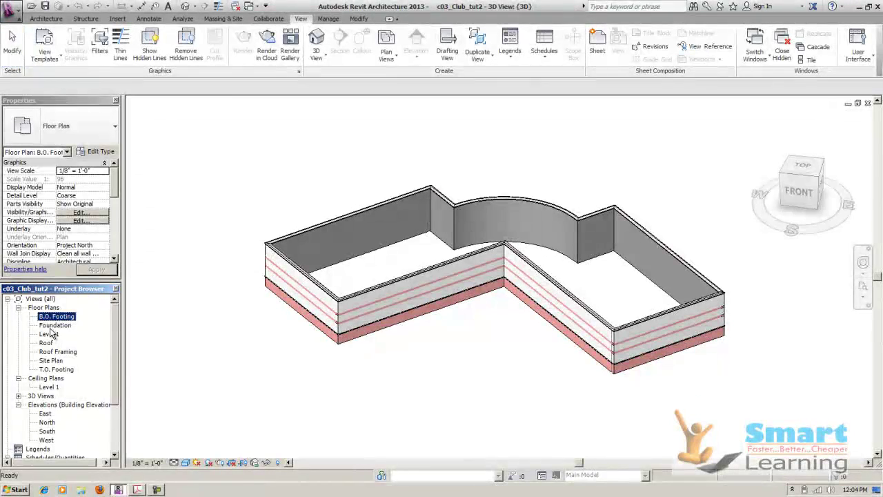
double_click(49, 334)
scroll(455, 246, "up", 2)
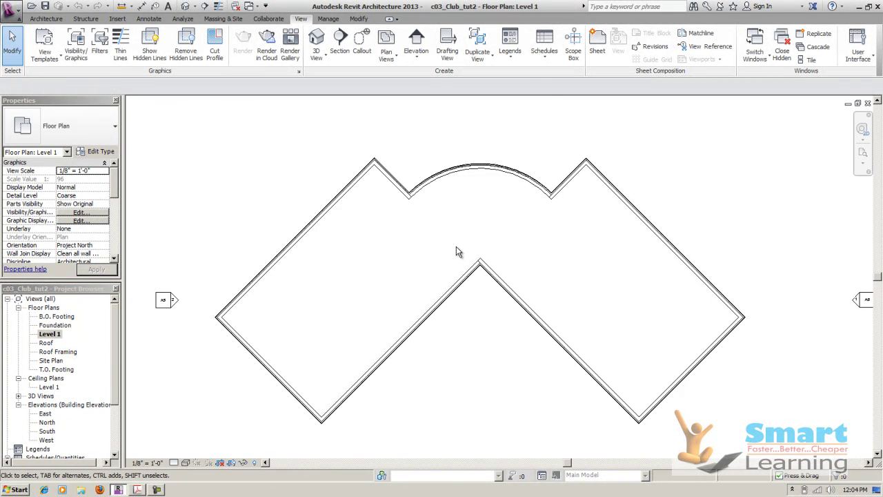
- Switch to the tutorial slides and read the Tutorial 4 procedure, the interior wall type in Figure 64 and the first wall's start point in Figure 65
scroll(456, 247, "down", 1)
middle_click_drag(413, 261, 389, 220)
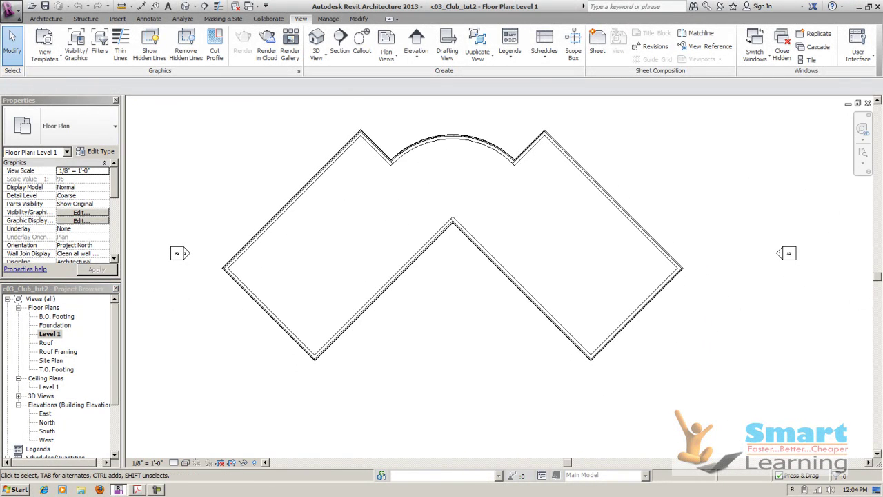
left_click(157, 490)
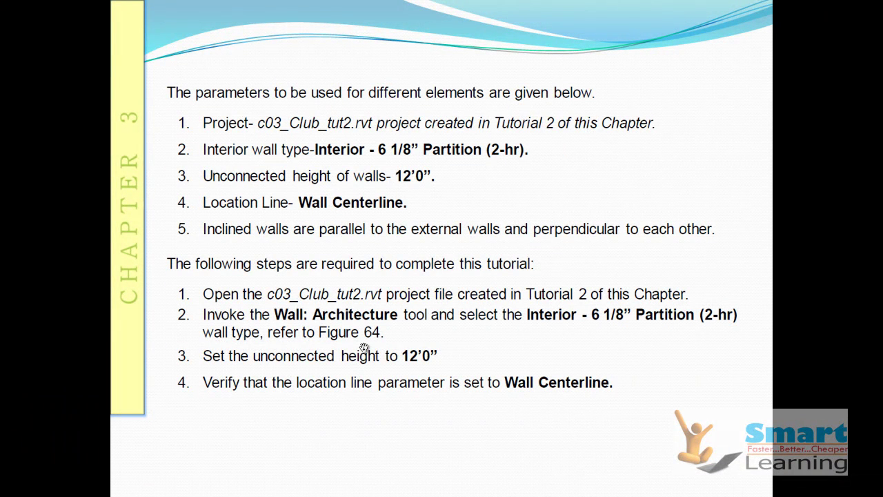
left_click(403, 167)
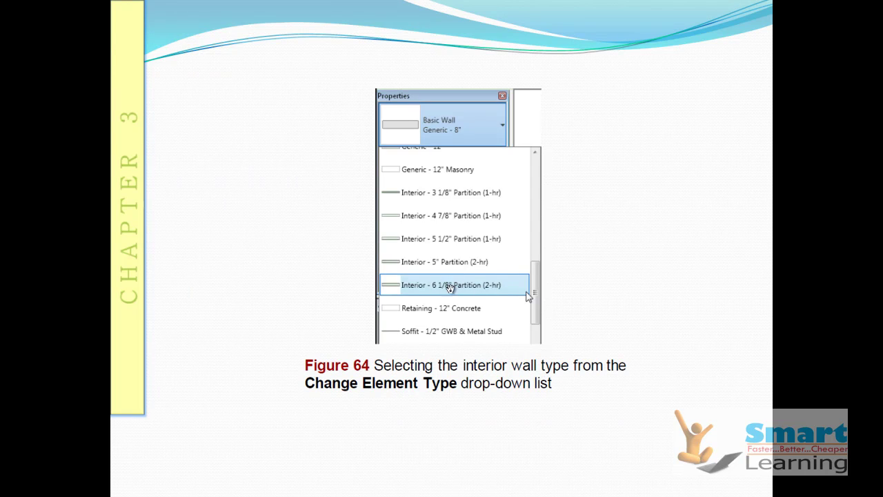
left_click(469, 287)
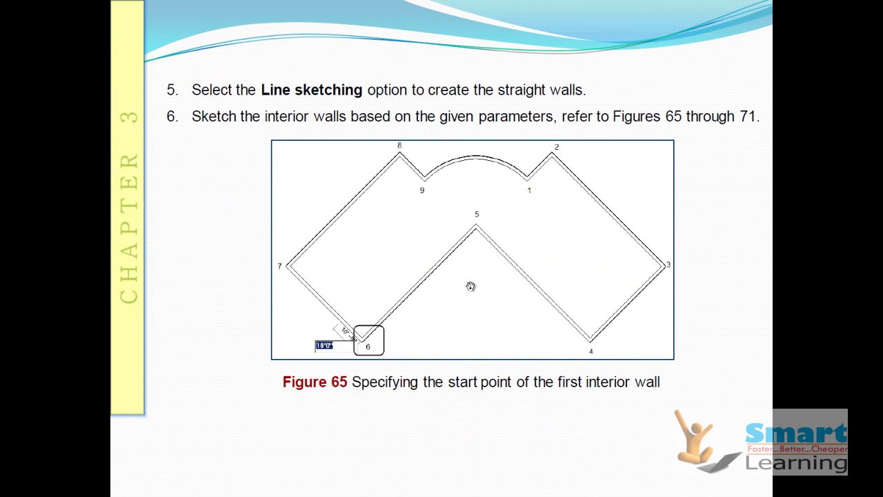
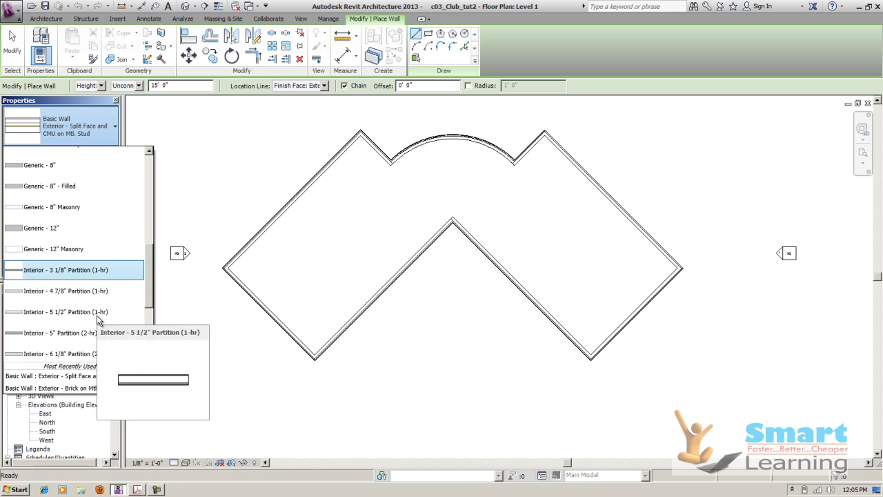
- Set the new walls to type Interior - 6 1/8" Partition (2-hr) with an unconnected height of 12' 0"
scroll(98, 318, "down", 1)
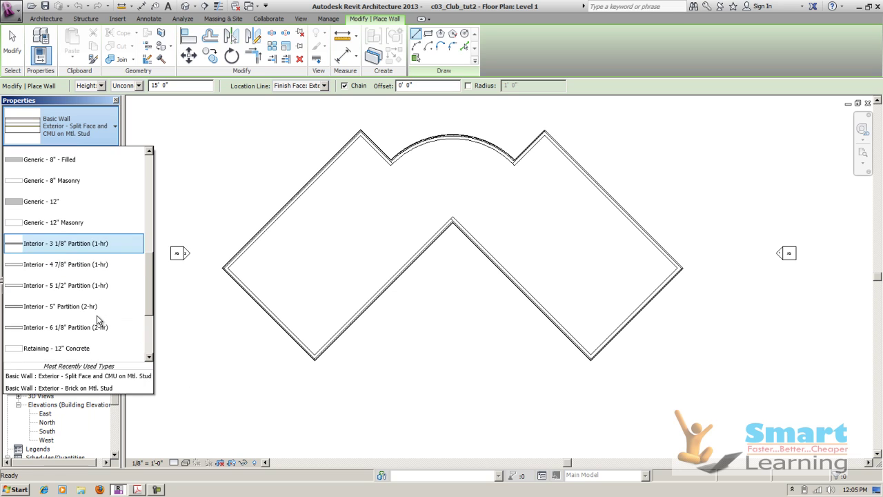
left_click(62, 329)
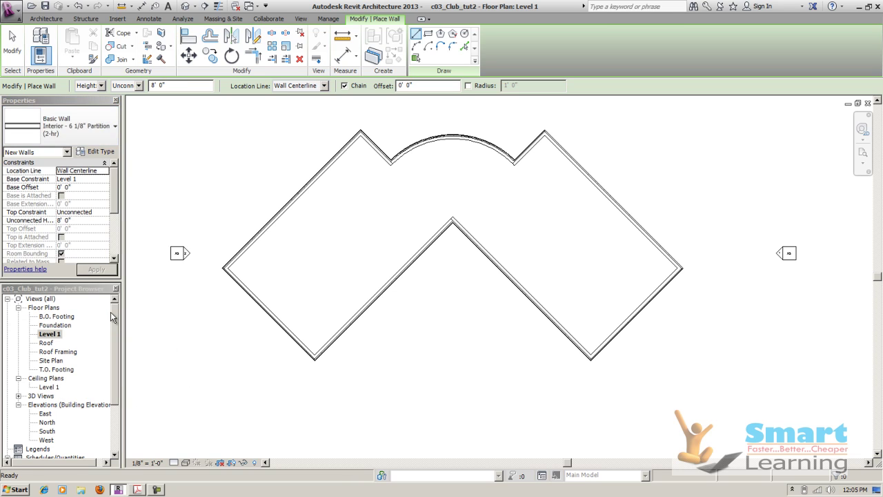
left_click(90, 216)
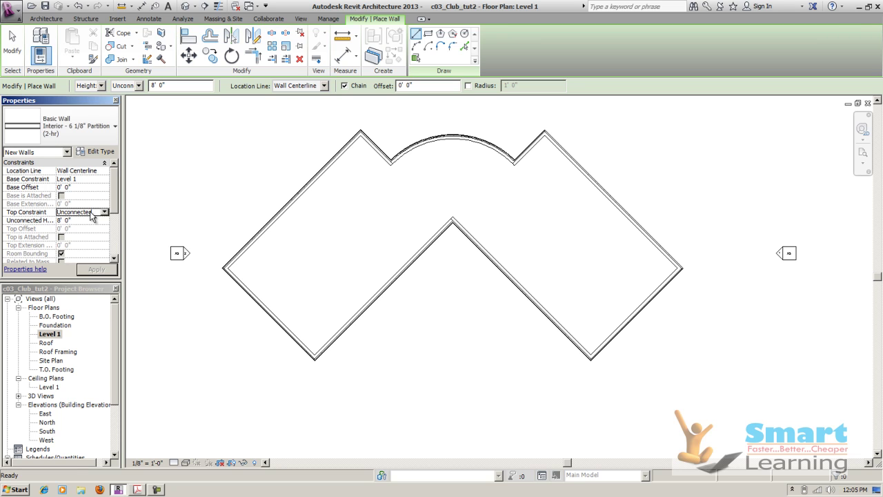
left_click(106, 212)
left_click(105, 214)
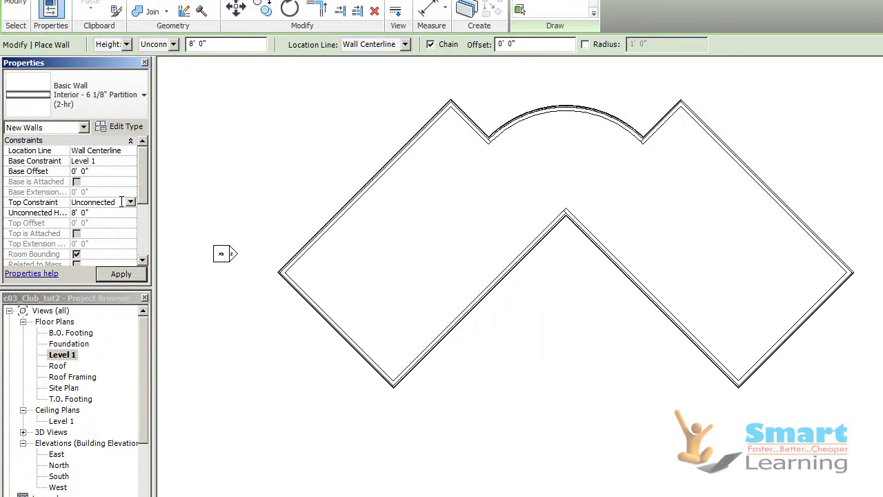
left_click(122, 201)
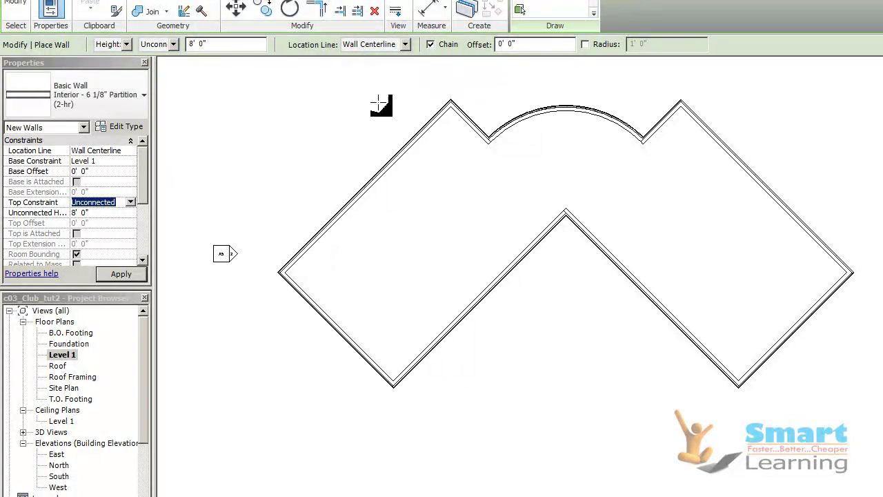
left_click(211, 44)
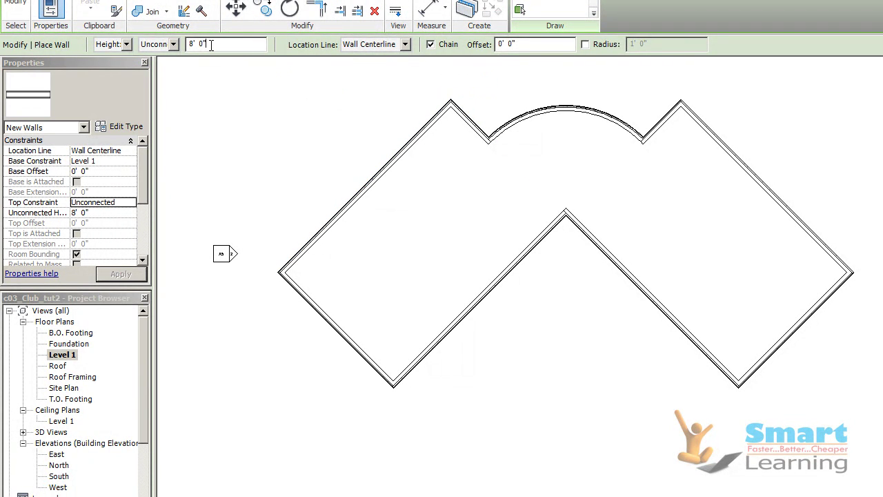
type("12")
key("Return")
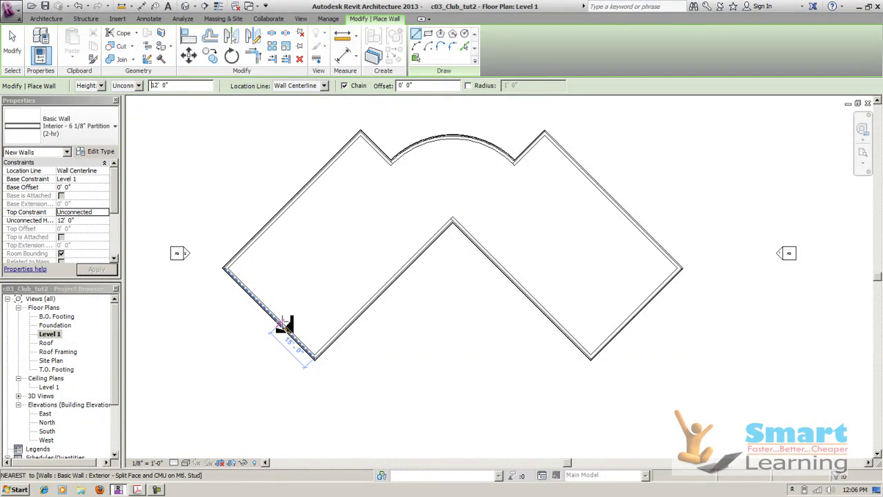
- Draw an interior wall about 57' 6" long at 45° from the lower-left exterior wall, starting about 10' from its bottom corner
scroll(283, 336, "up", 5)
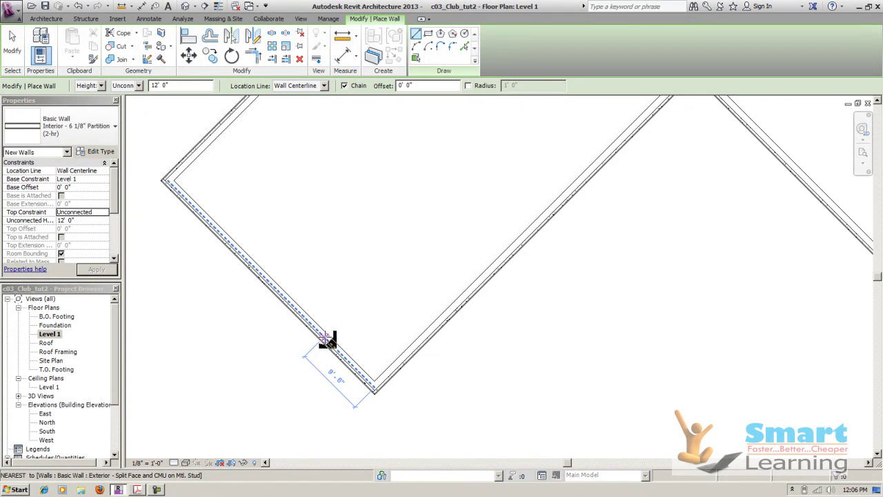
left_click(323, 336)
scroll(338, 312, "down", 3)
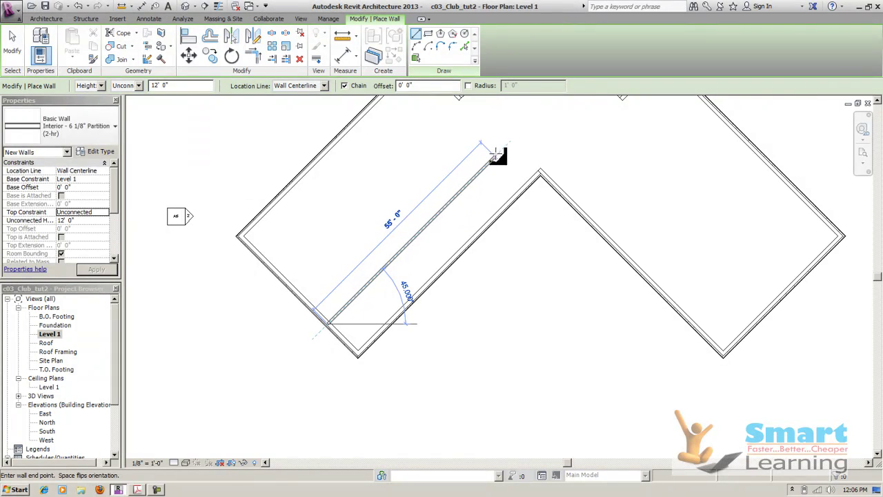
left_click(501, 149)
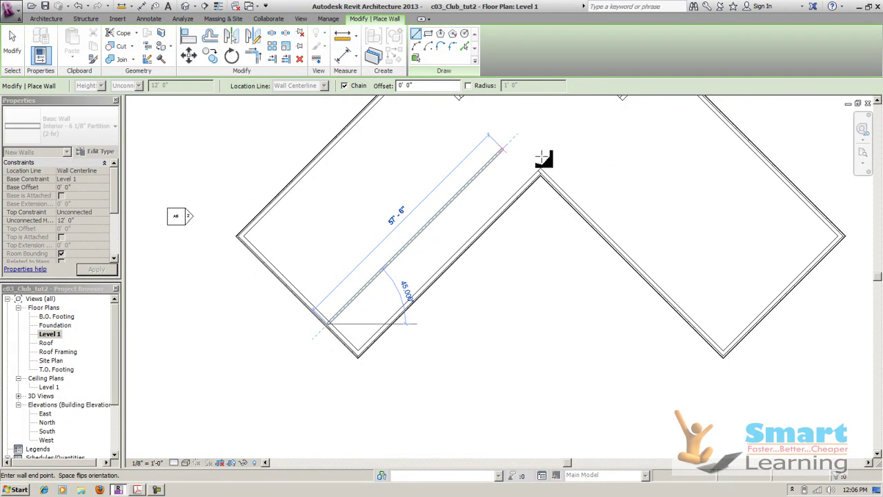
key("Escape")
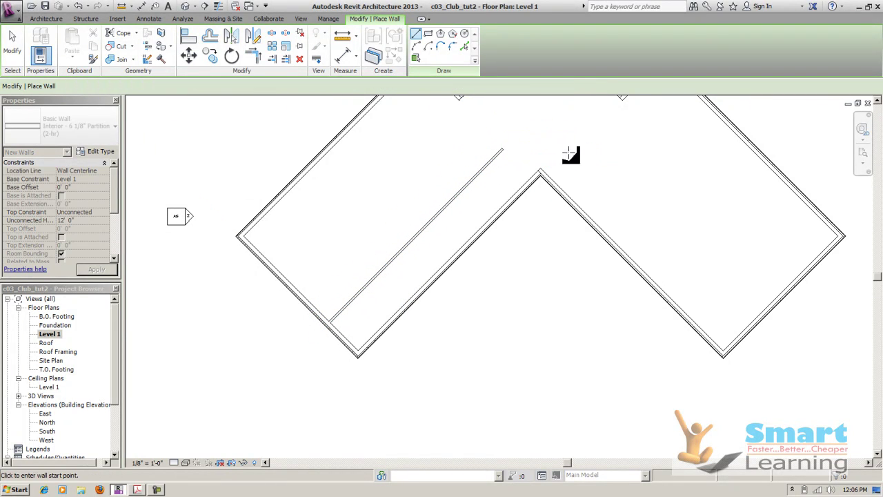
key("Escape")
- Set the length of the long inclined interior wall to 59' 0"
left_click(494, 164)
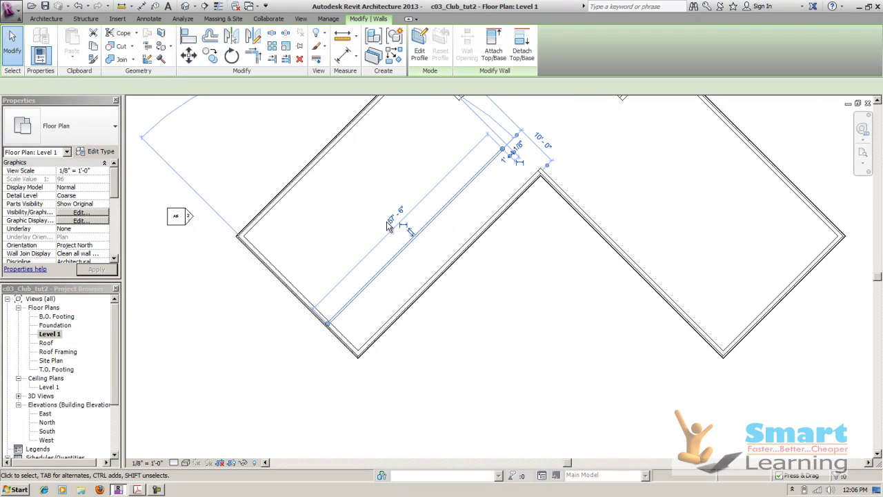
left_click(391, 215)
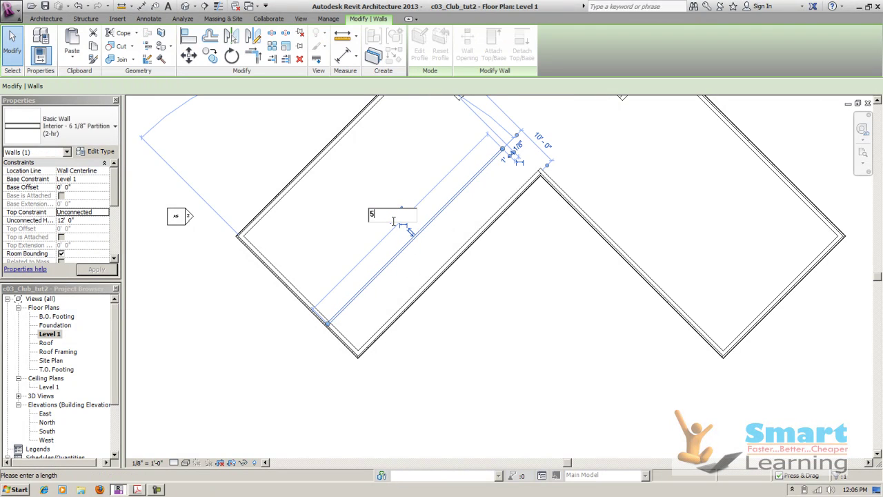
key("Return")
left_click(665, 205)
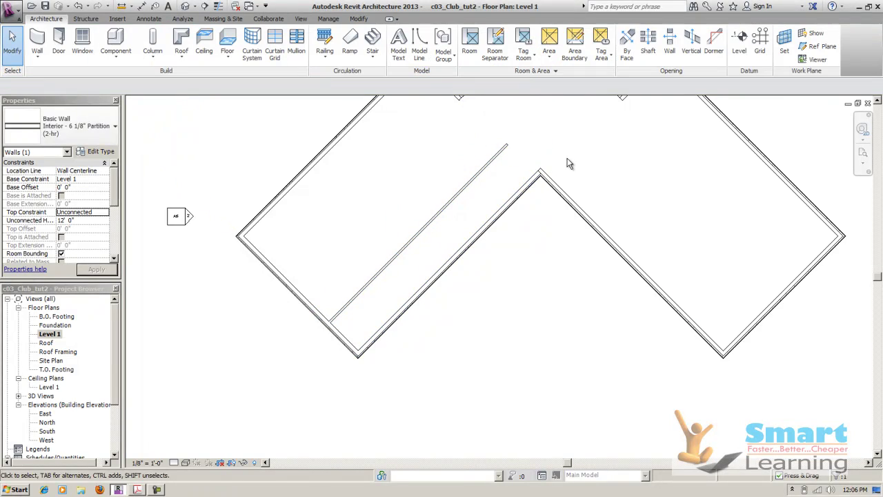
- Inspect the long interior wall in the plan, compare it with Figure 63 in the slides and return to Revit
middle_click_drag(571, 164, 564, 253)
scroll(474, 237, "up", 2)
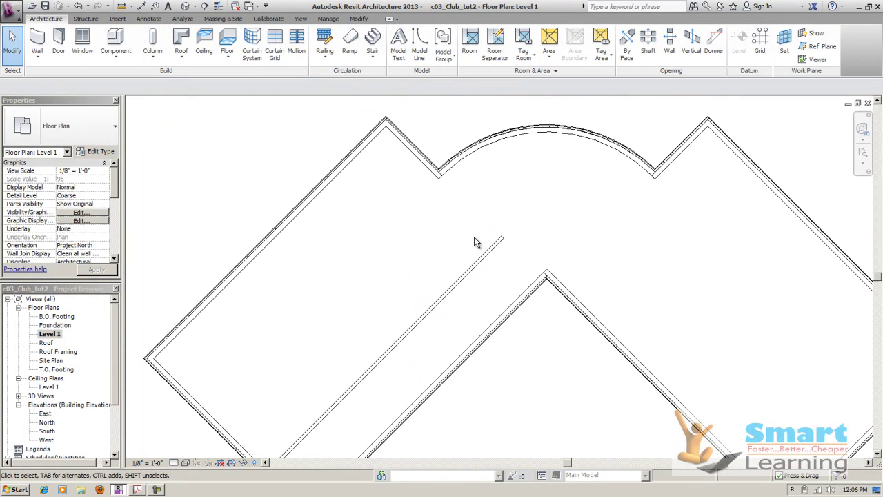
scroll(464, 267, "down", 2)
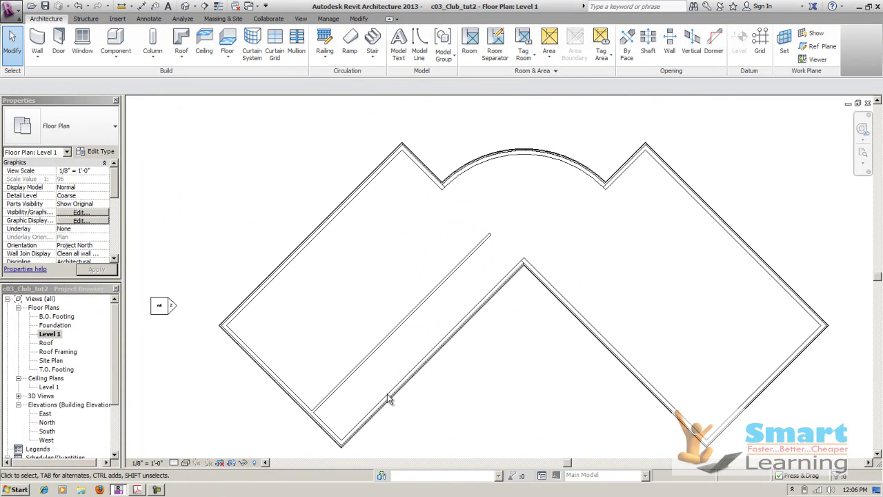
left_click(137, 489)
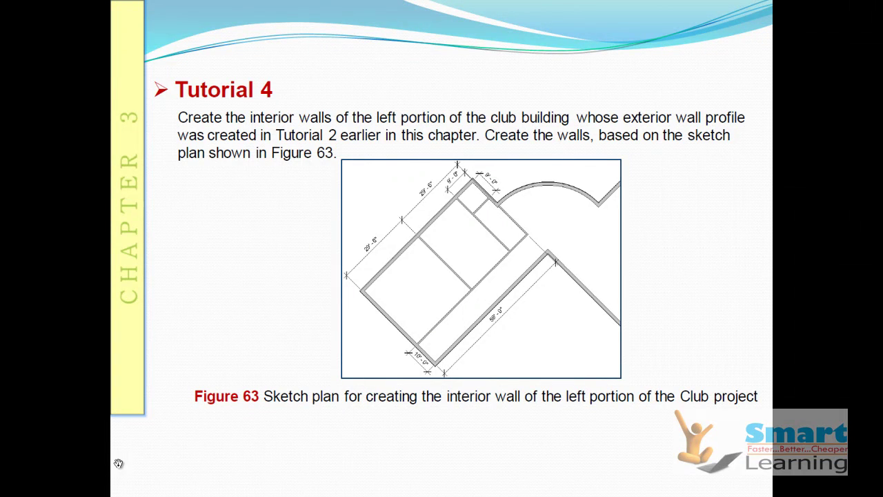
key("alt+Tab")
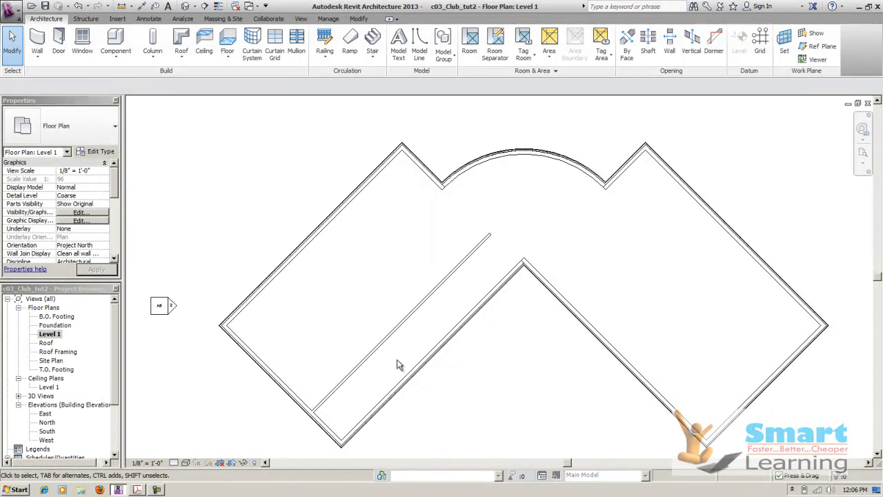
- Draw an interior wall from the free upper end of the long inclined wall to the exterior corner where the arc's left end meets
left_click(36, 43)
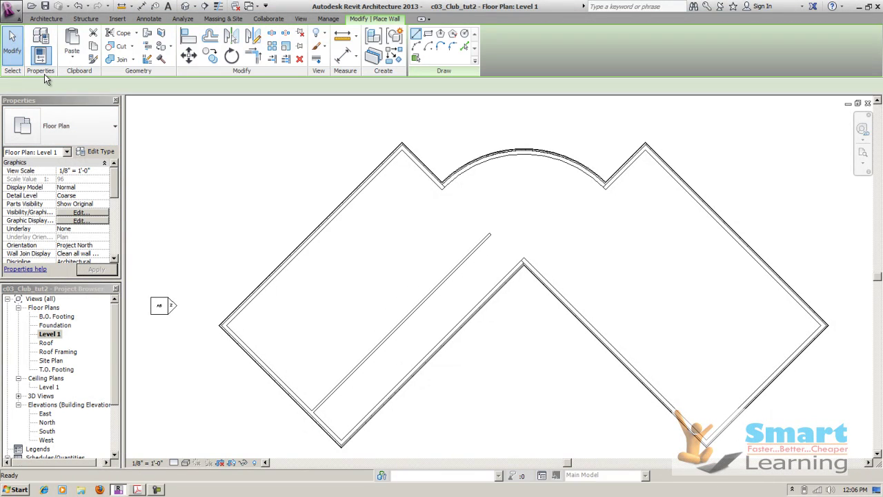
scroll(491, 236, "up", 3)
scroll(490, 234, "up", 2)
left_click(484, 231)
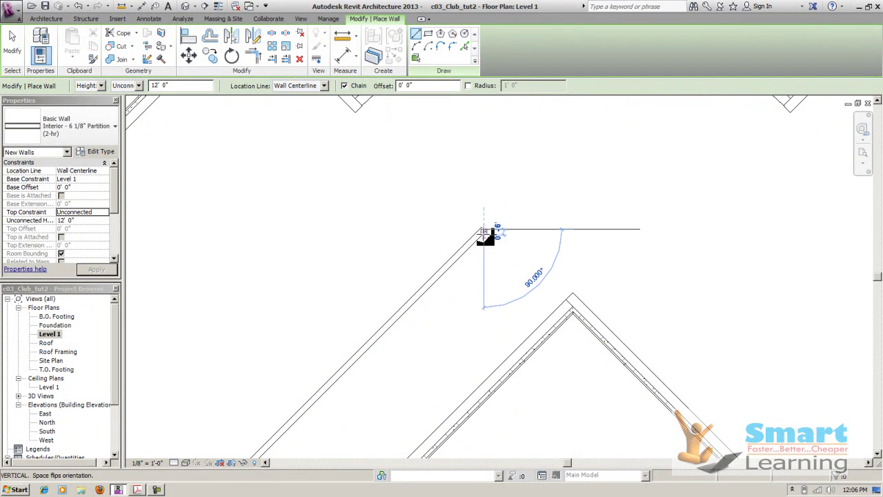
scroll(431, 207, "down", 2)
left_click(400, 149)
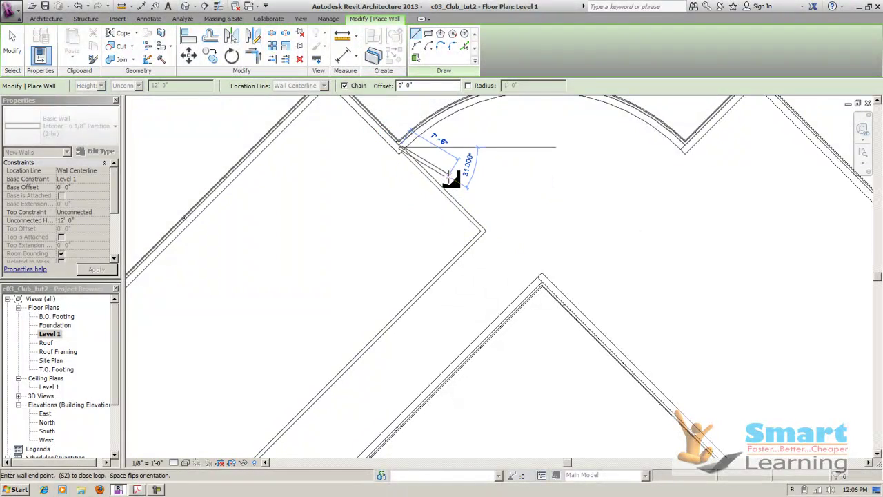
key("Escape")
key("Escape")
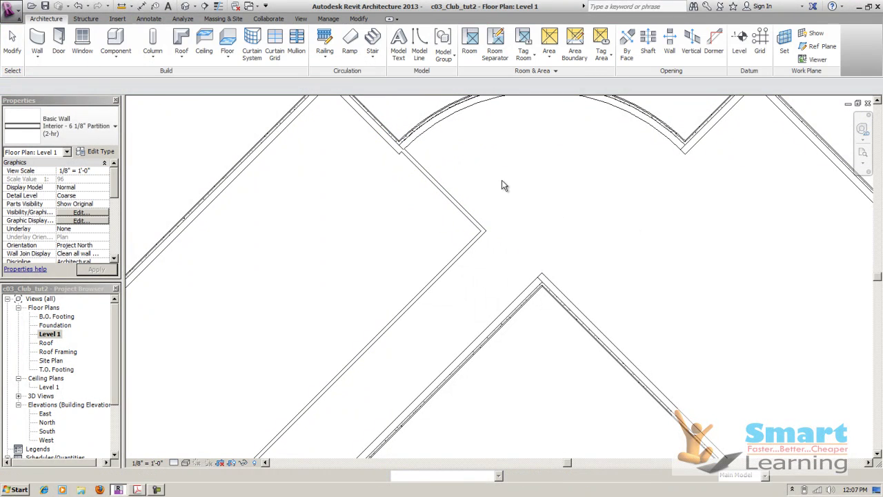
- Following Figure 63 in the slides, draw a cross wall from the upper-left exterior wall, about 9' below its top corner, to the long interior wall
scroll(502, 185, "down", 3)
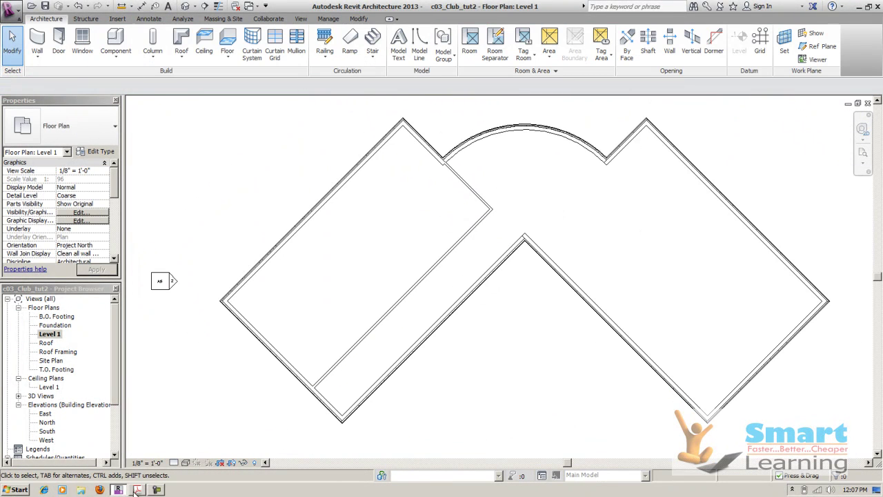
left_click(137, 490)
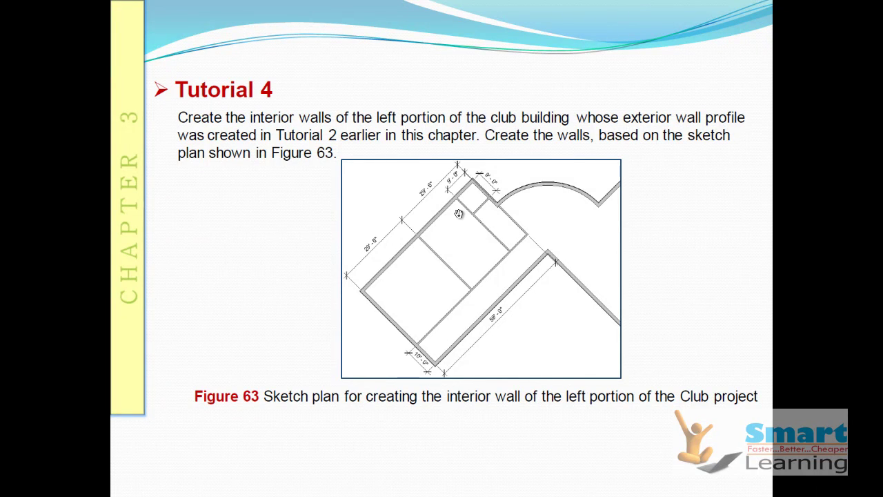
key("alt+Tab")
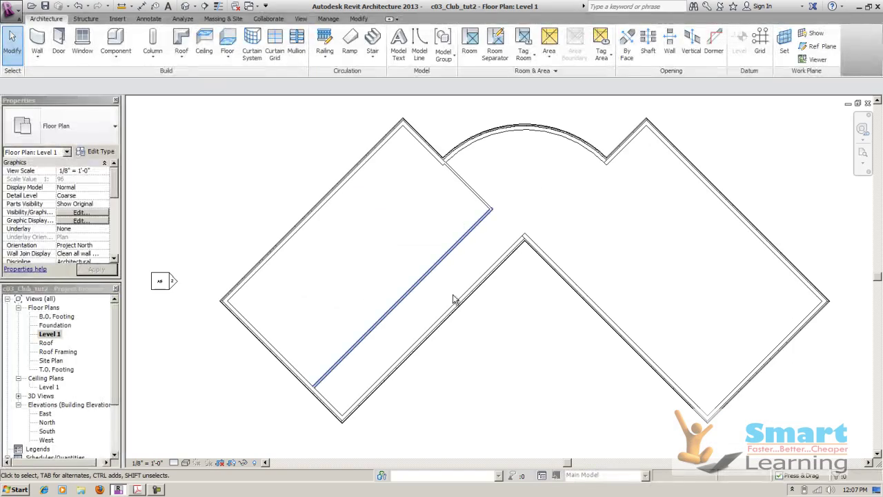
left_click(45, 58)
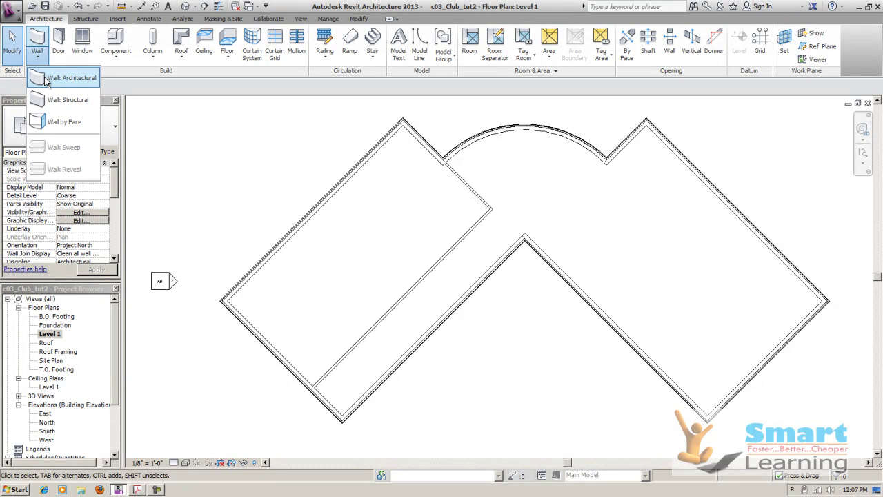
left_click(48, 82)
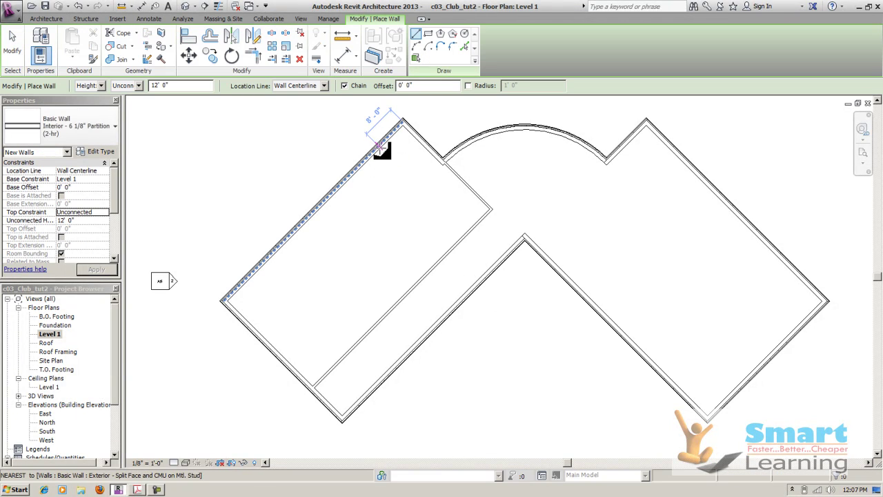
left_click(375, 149)
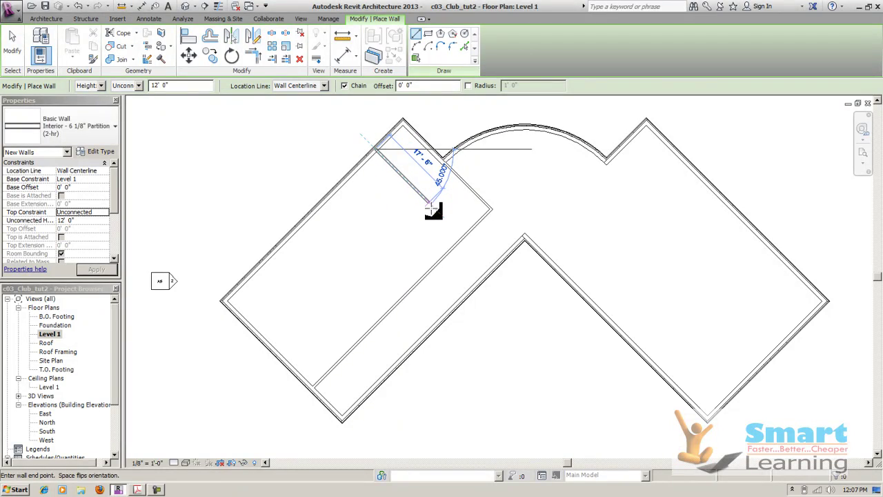
left_click(460, 237)
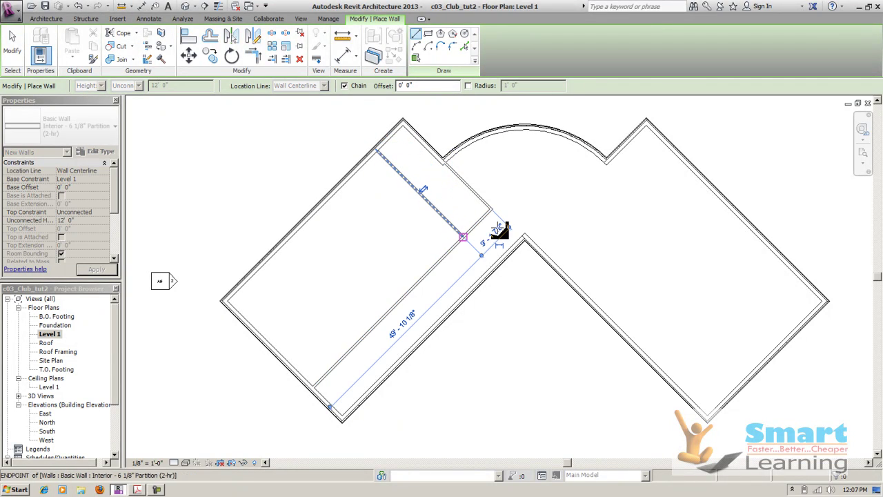
key("Escape")
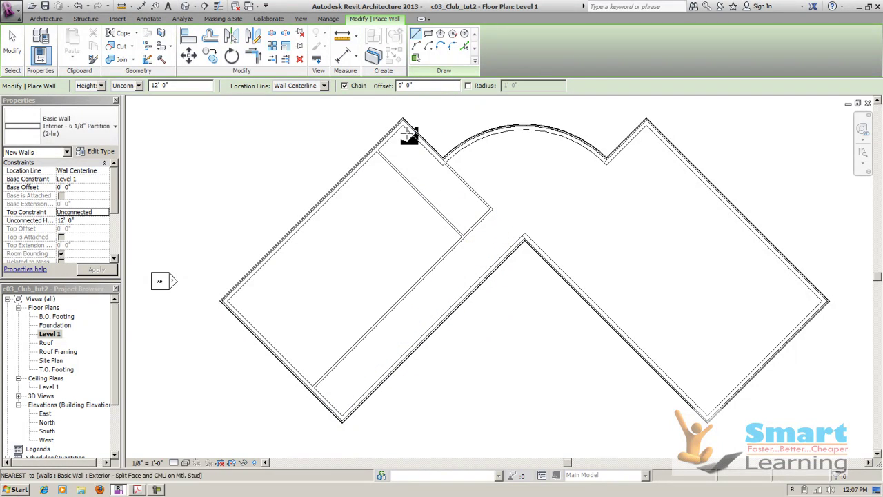
- Draw a short partition wall from the exterior wall, about 9' from the top corner, perpendicular to the upper cross wall
scroll(402, 131, "up", 3)
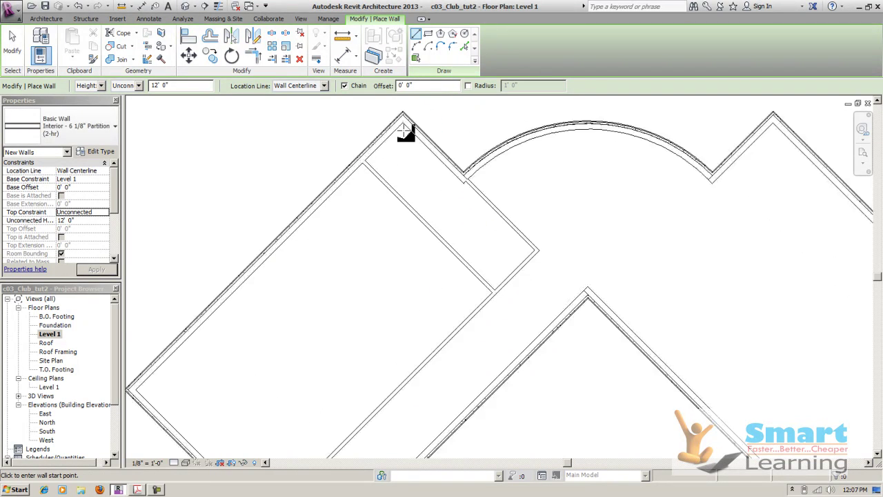
left_click(450, 166)
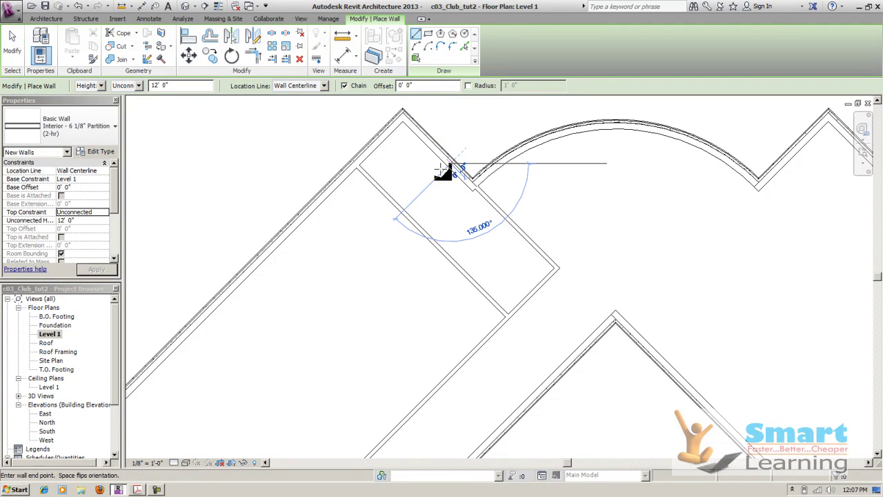
left_click(405, 206)
key("Escape")
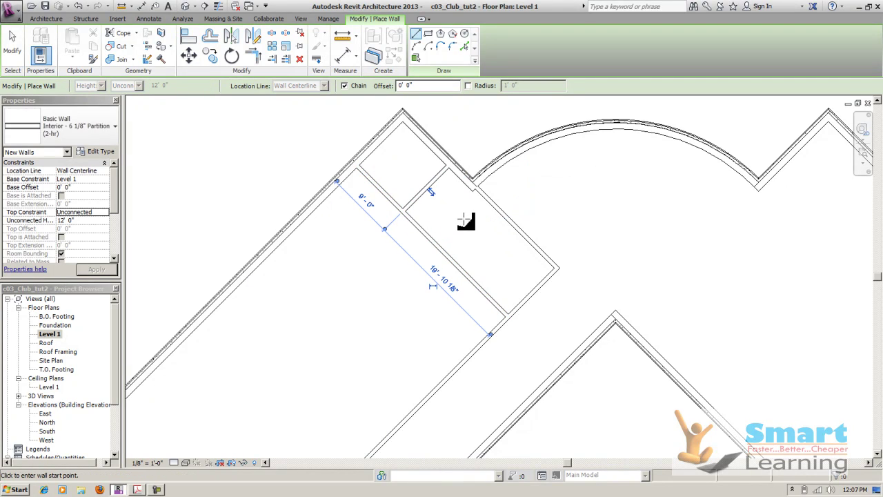
key("Escape")
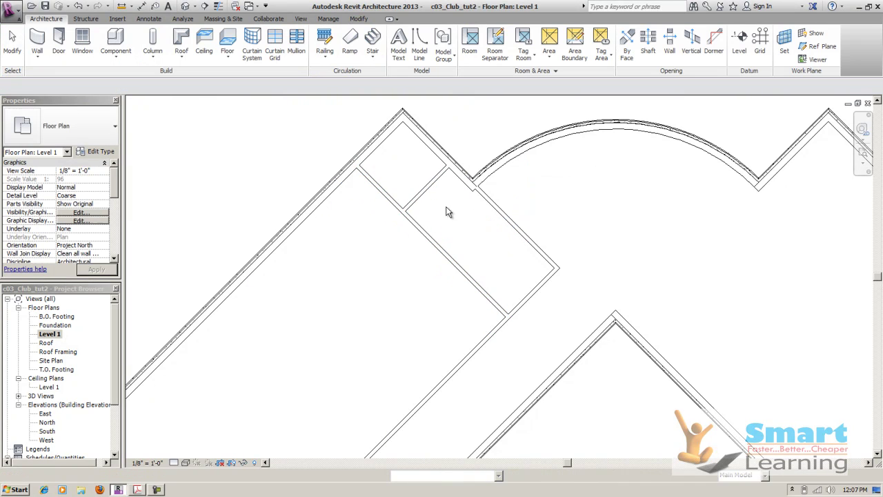
scroll(441, 173, "down", 2)
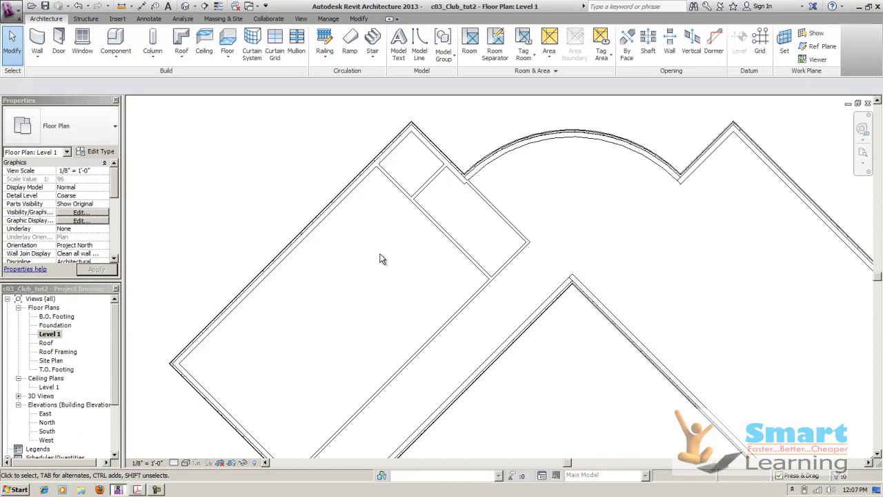
mouse_move(382, 259)
middle_mouse_down()
mouse_move(400, 232)
mouse_move(407, 237)
middle_mouse_up()
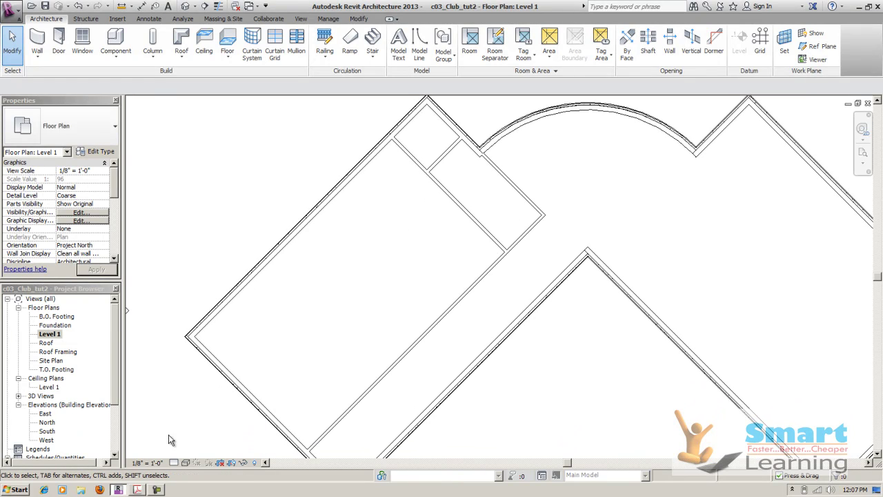
- Following Figure 63 in the slides, draw a second cross wall in Revit from the middle of the upper-left exterior wall to the long interior wall
left_click(135, 489)
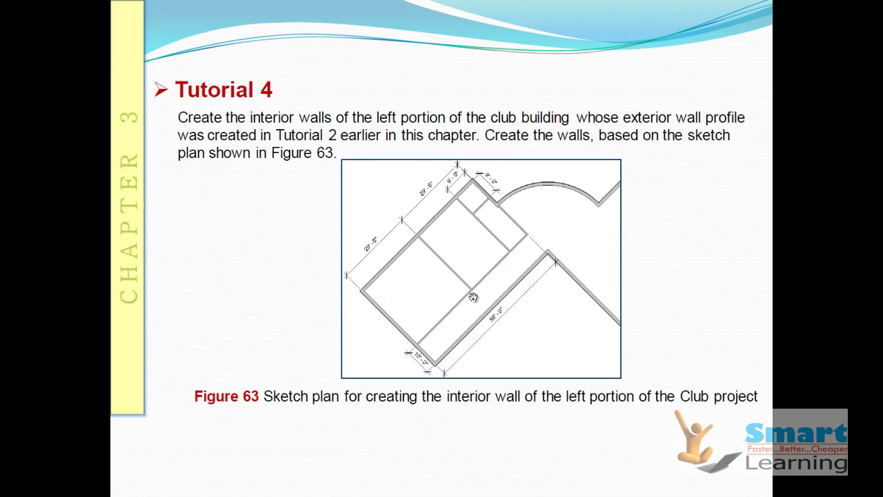
key("alt+Tab")
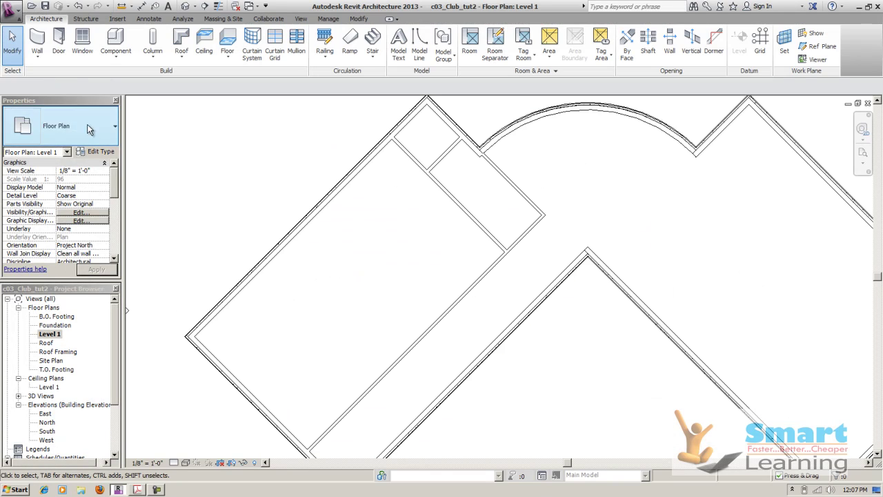
left_click(37, 59)
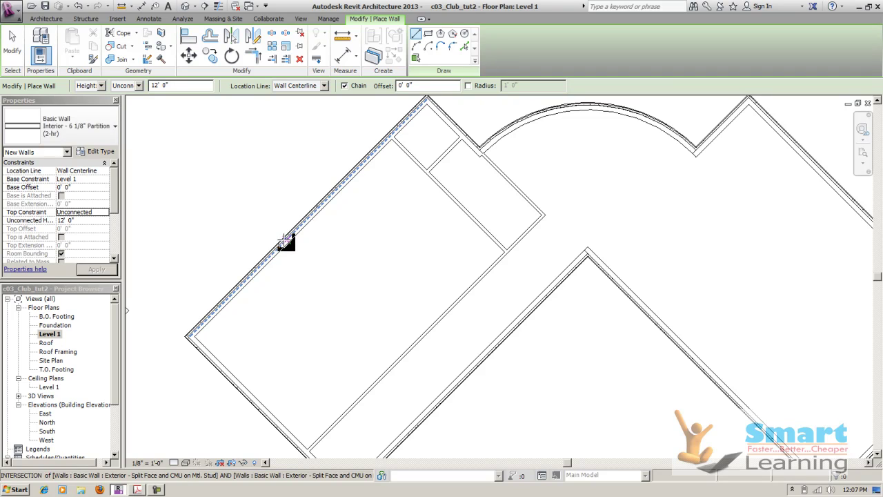
left_click(284, 242)
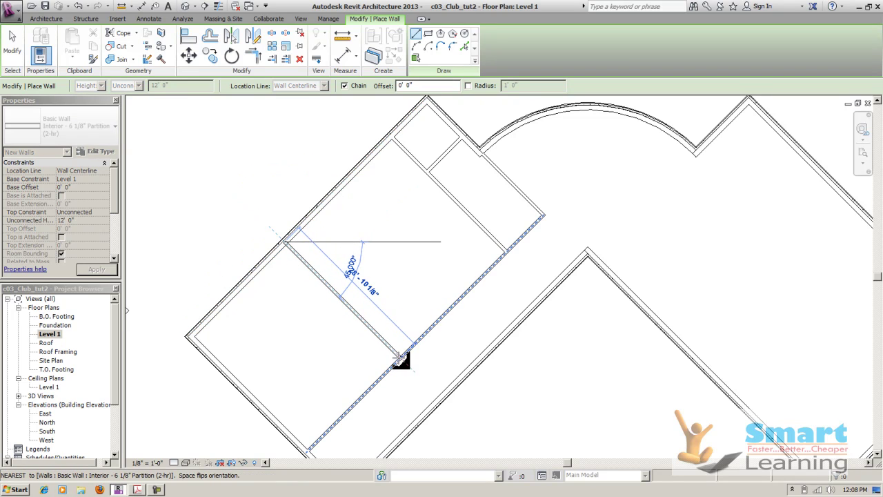
left_click(400, 358)
key("Escape")
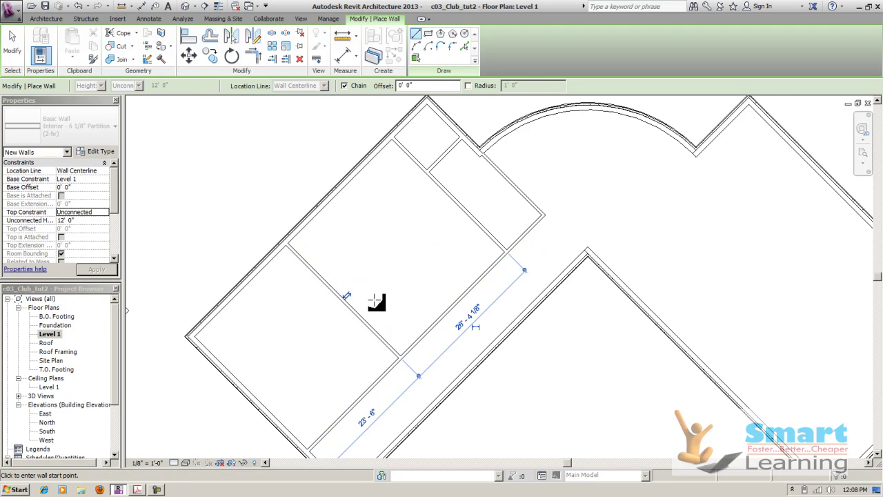
key("Escape")
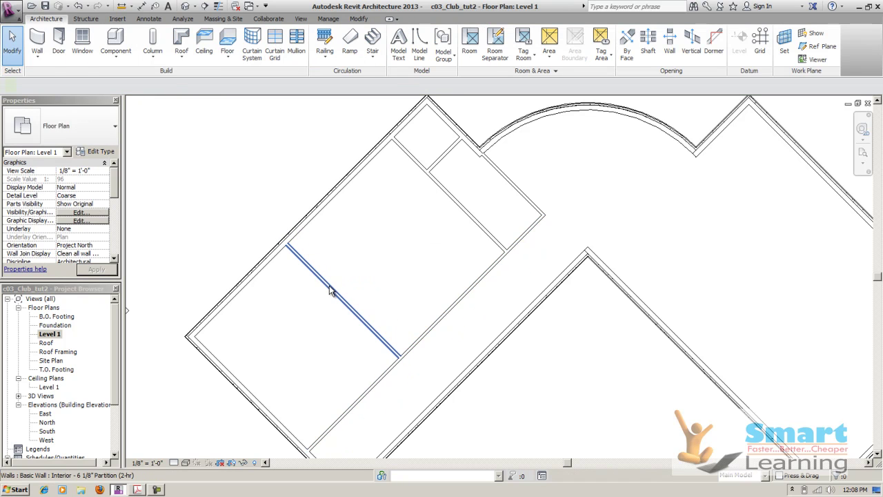
- Set the new cross wall's distance from the lower-left exterior wall to 29' 6" and check its dimensions
left_click(344, 293)
left_click(365, 416)
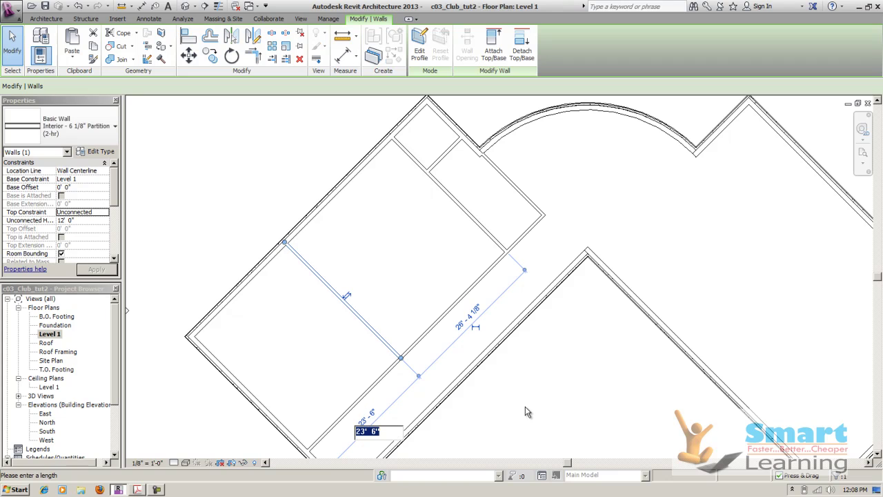
type("29")
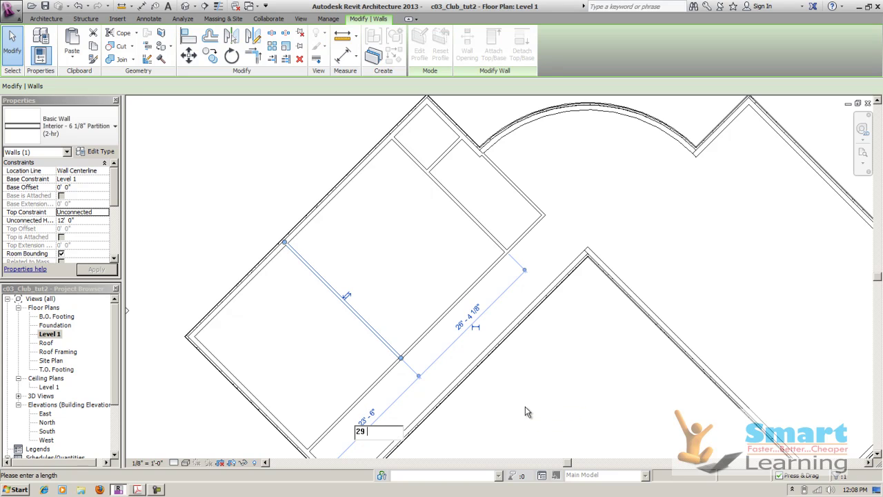
key("Return")
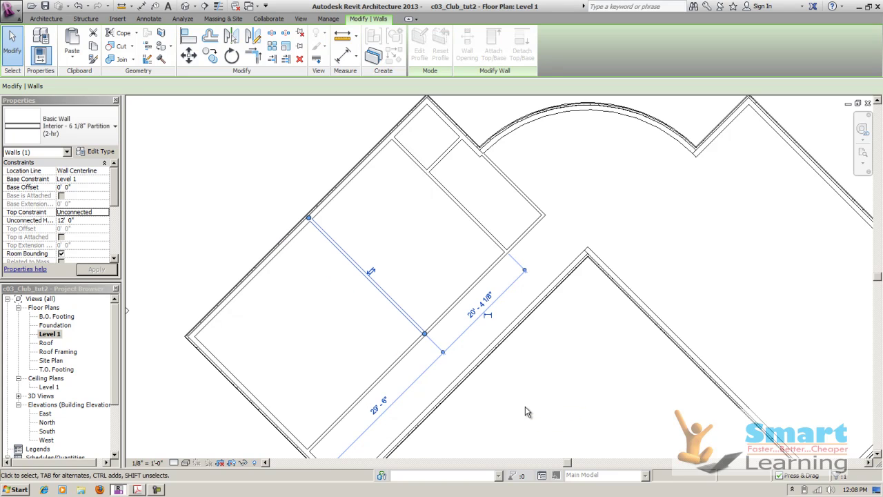
left_click(582, 374)
scroll(402, 260, "down", 1)
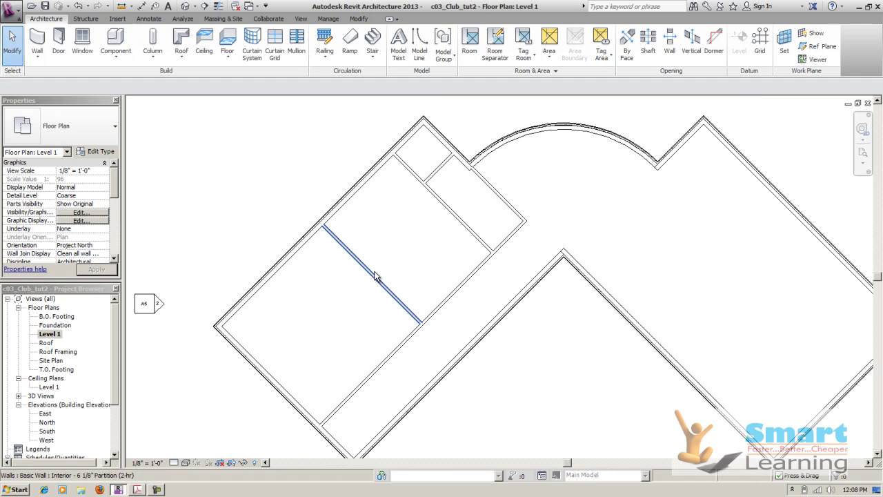
left_click(374, 276)
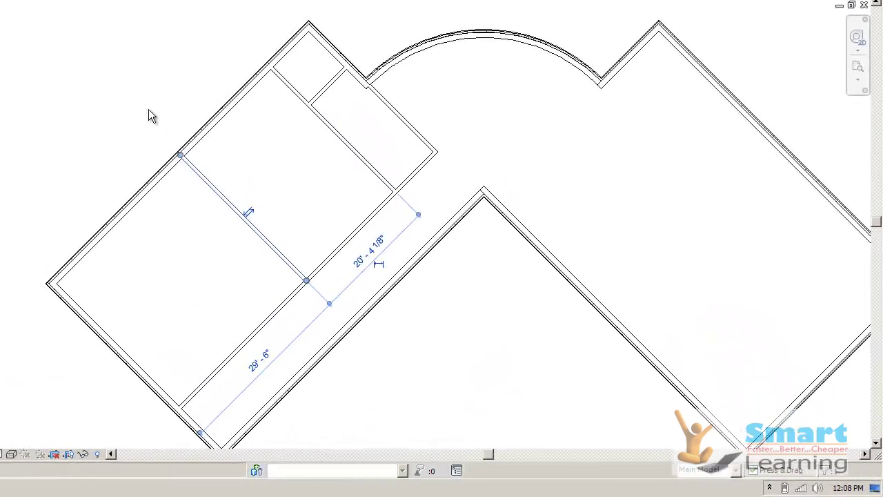
left_click(296, 186)
- Mirror a copy of all five interior walls to the right wing about a vertical axis drawn through the building's inner corner
scroll(359, 211, "down", 1)
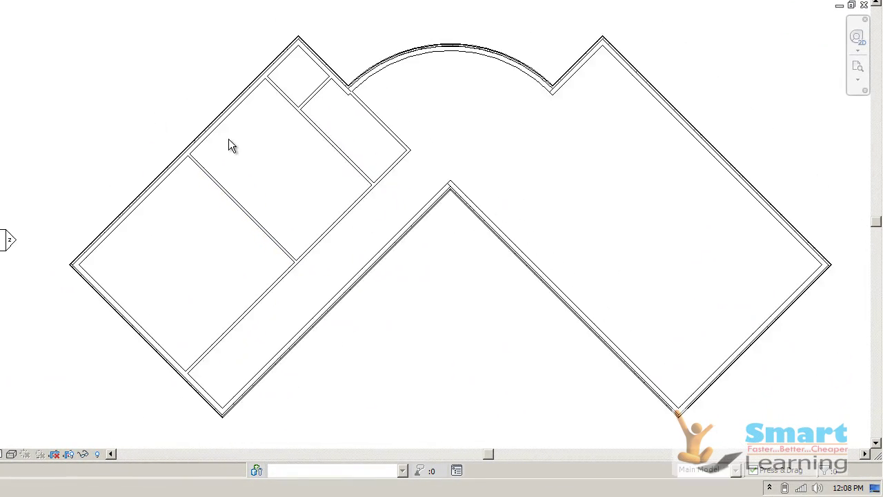
scroll(228, 142, "down", 1)
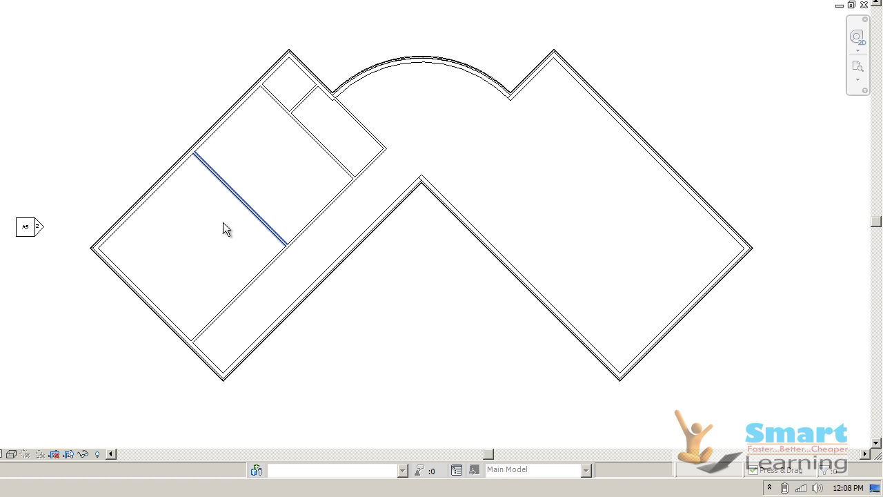
left_click(230, 196)
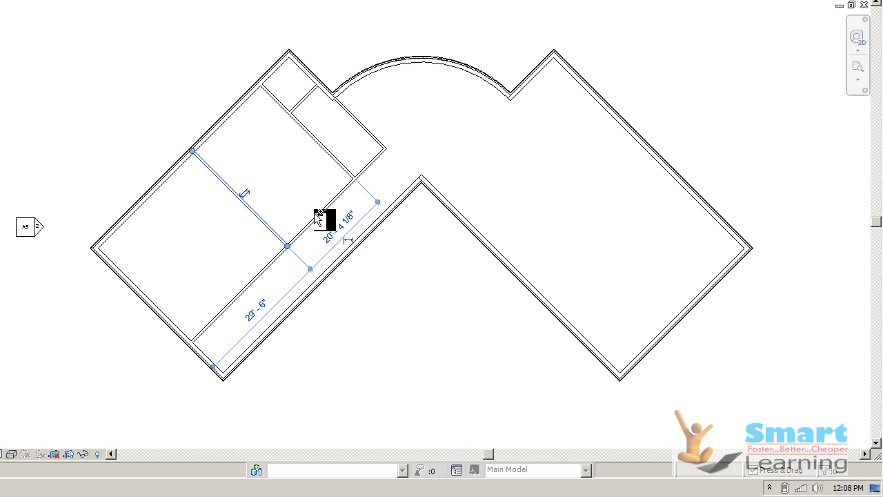
left_click(315, 215, "ctrl")
left_click(343, 165, "ctrl")
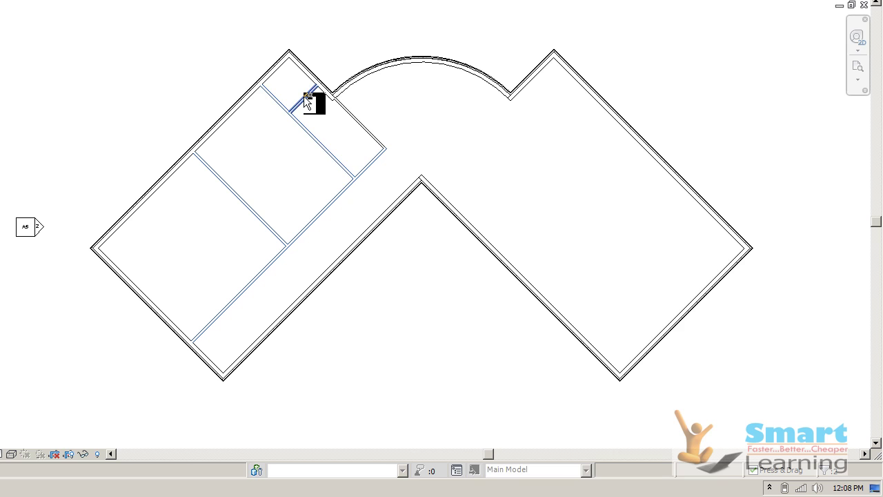
left_click(365, 127, "ctrl")
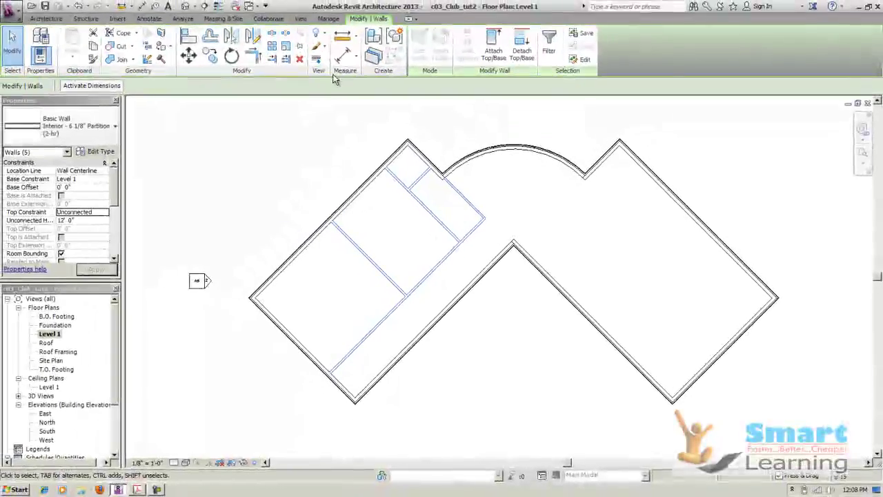
left_click(253, 36)
scroll(511, 247, "up", 5)
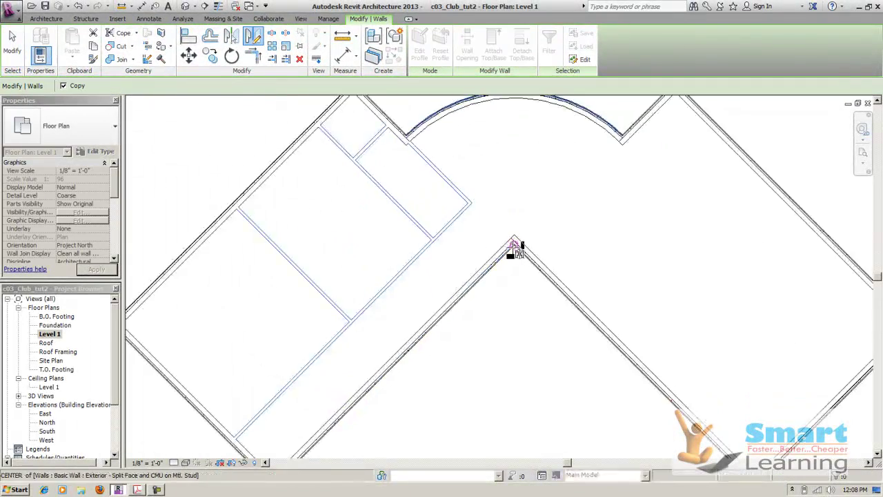
left_click(517, 231)
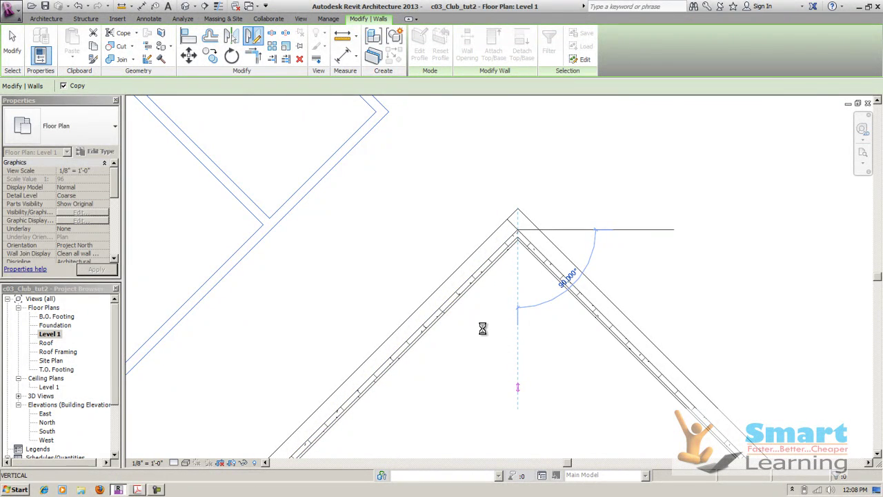
scroll(482, 327, "down", 4)
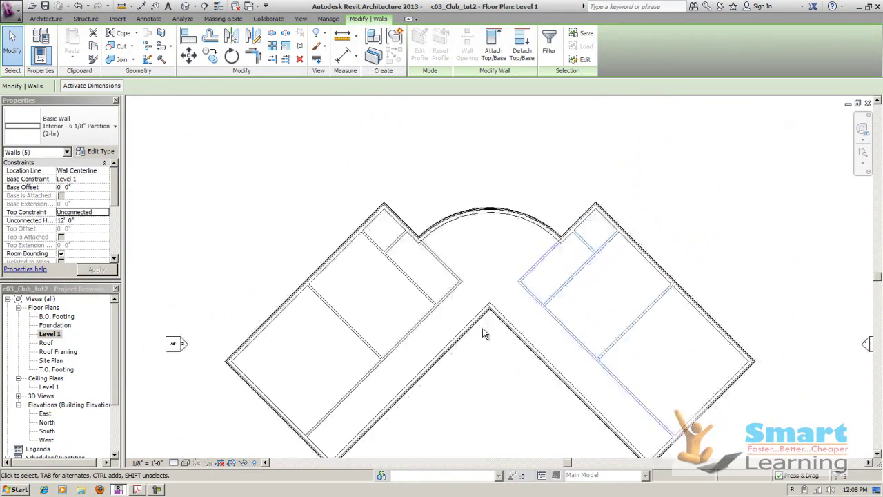
left_click(482, 328)
middle_click_drag(696, 272, 657, 202)
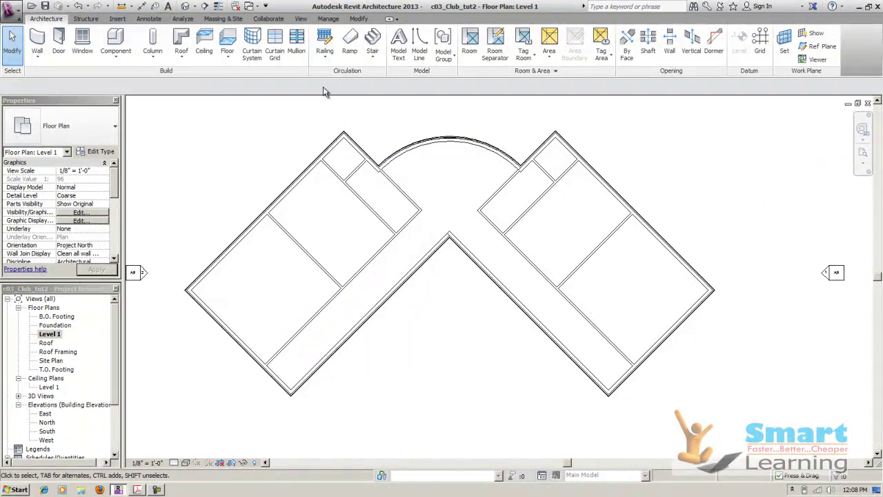
- Examine the interior walls of both wings in the default 3D view, then switch to Figure 63 in the slides
left_click(301, 19)
left_click(316, 43)
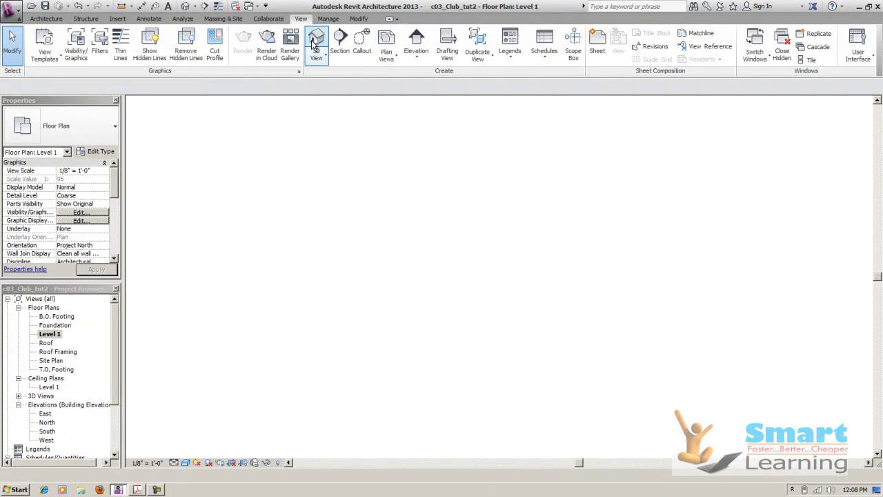
scroll(573, 259, "up", 4)
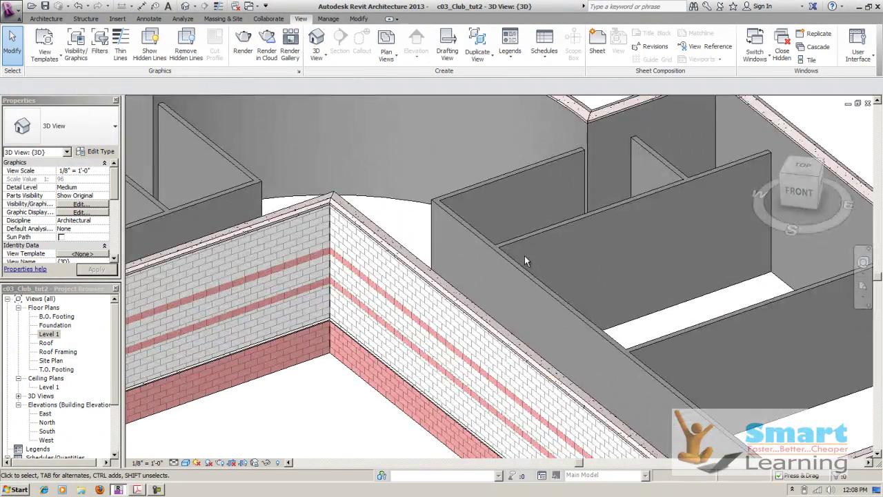
scroll(525, 256, "down", 3)
middle_click_drag(352, 231, 376, 279, "shift")
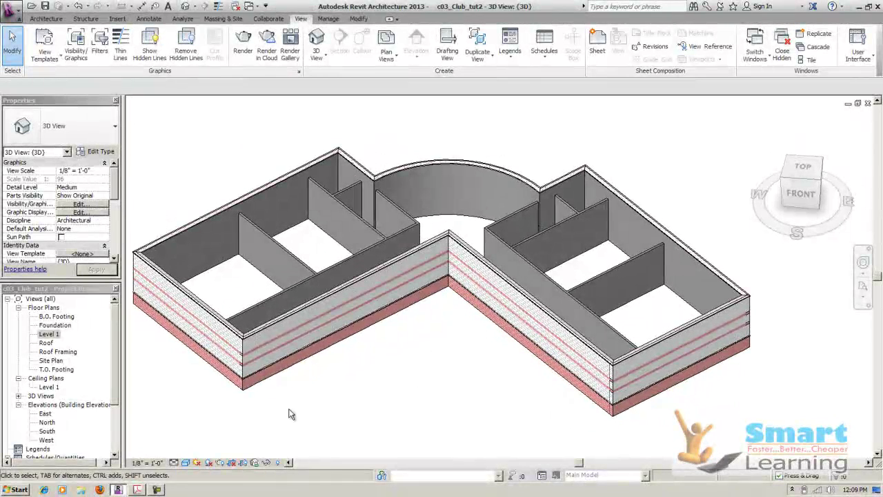
left_click(131, 488)
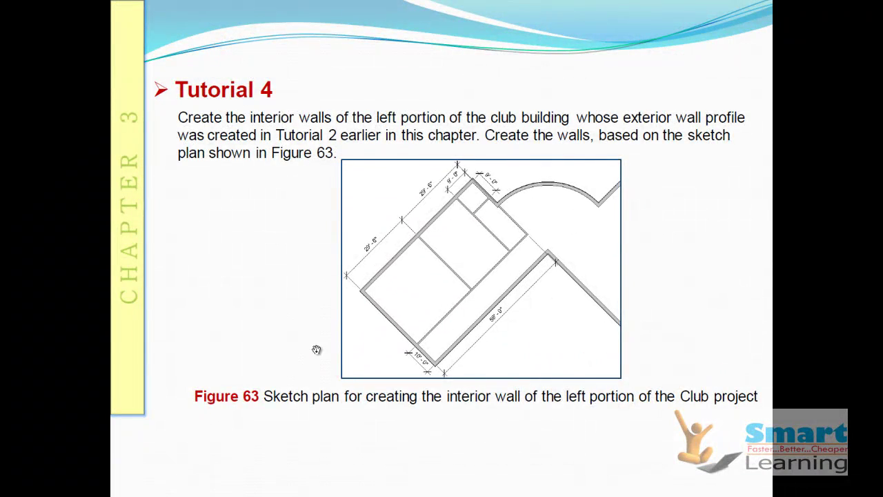